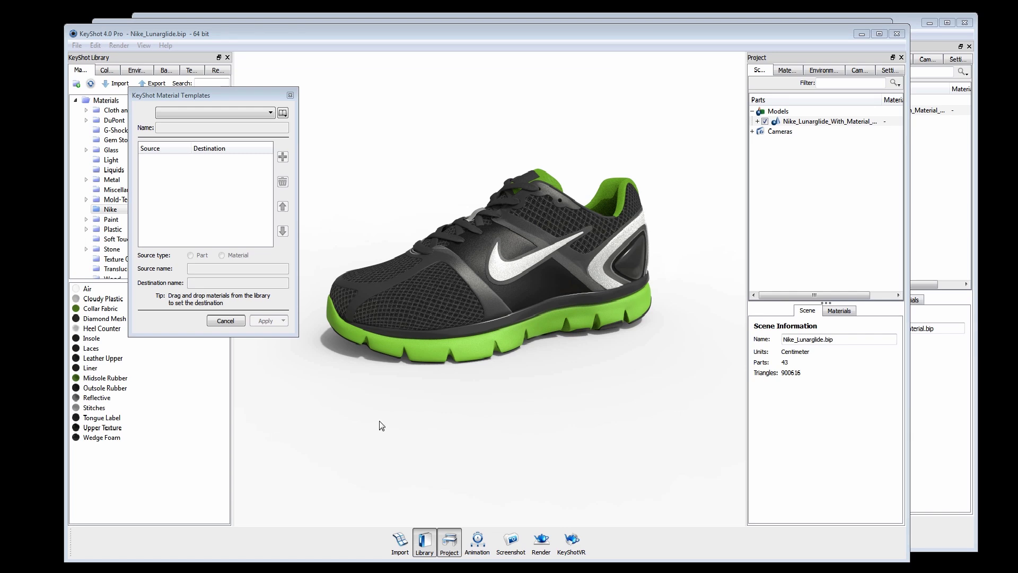
Step: Move the templates window aside, then orbit and zoom in on the black-and-green Lunarglide with its heel raised
drag(252, 93, 245, 109)
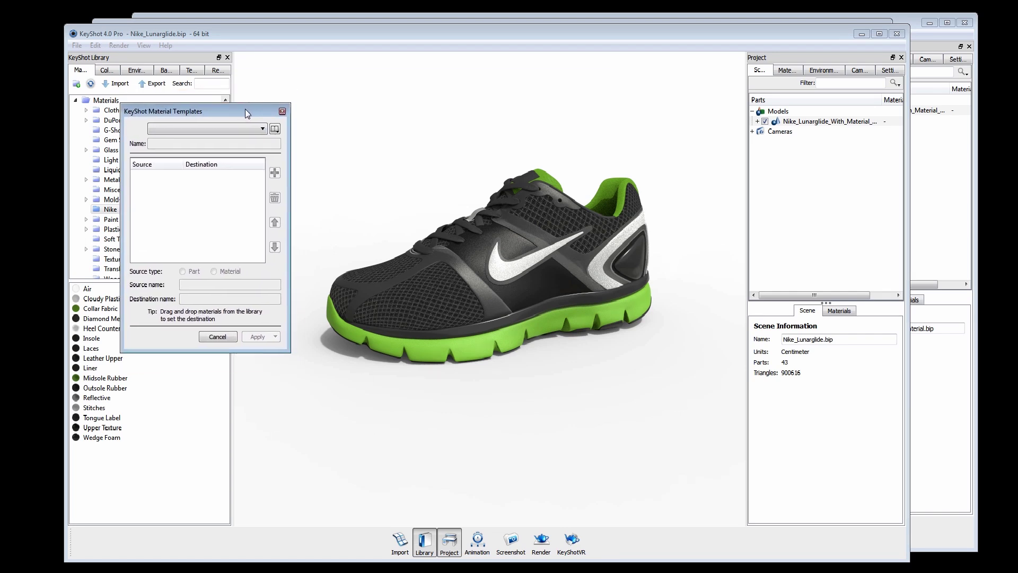
drag(351, 217, 450, 329)
scroll(450, 329, up, 5)
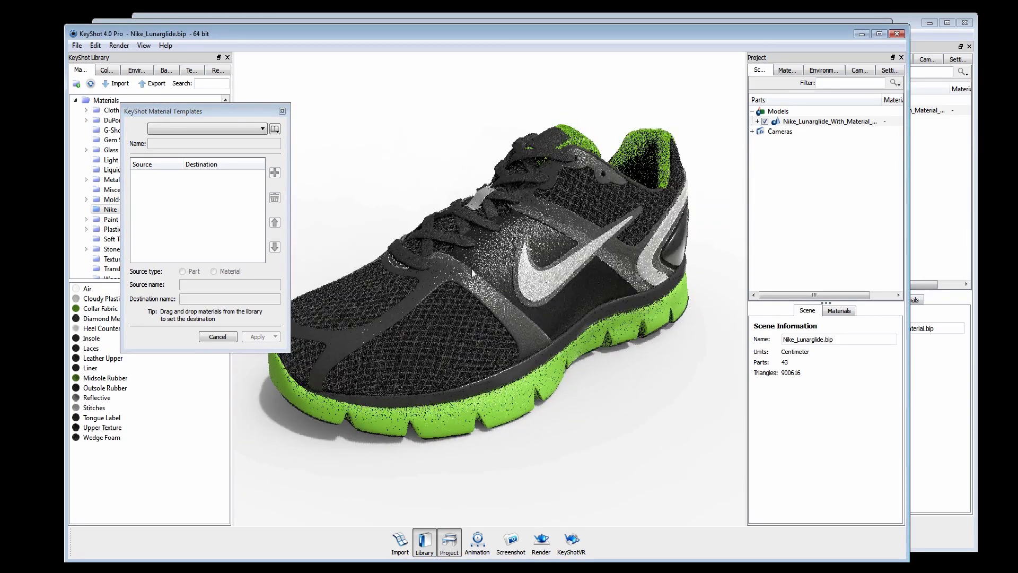
drag(492, 346, 561, 327)
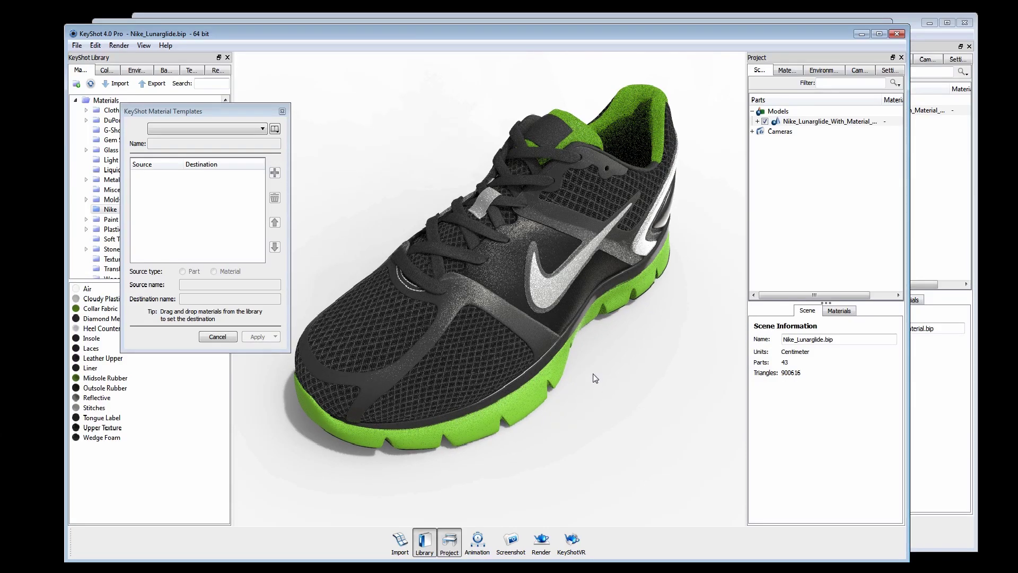
drag(572, 370, 601, 333)
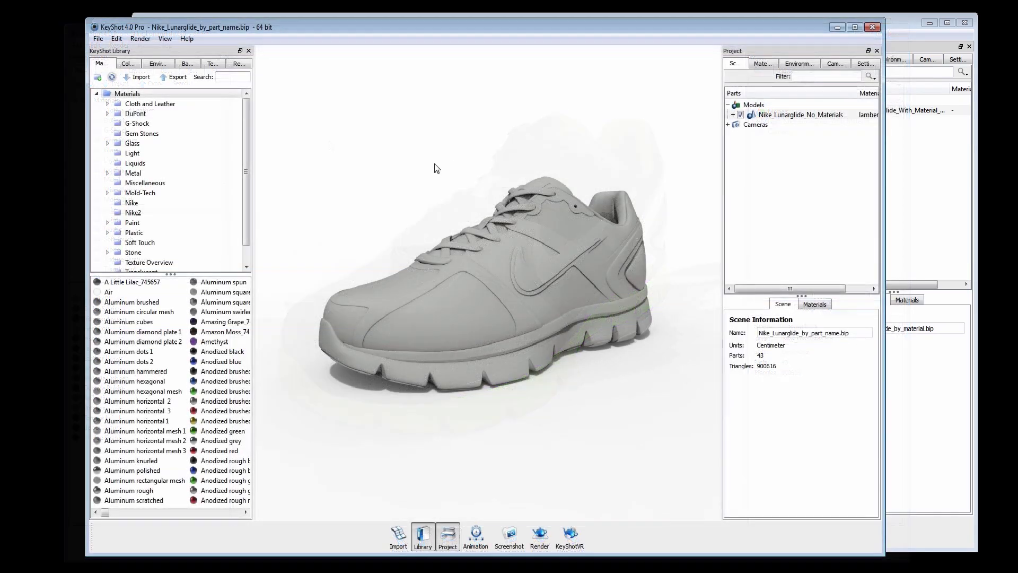
Step: Tilt the grey shoe's heel up, zoom in, and select the Nike_Lunarglide_No_Materials model
drag(431, 163, 445, 257)
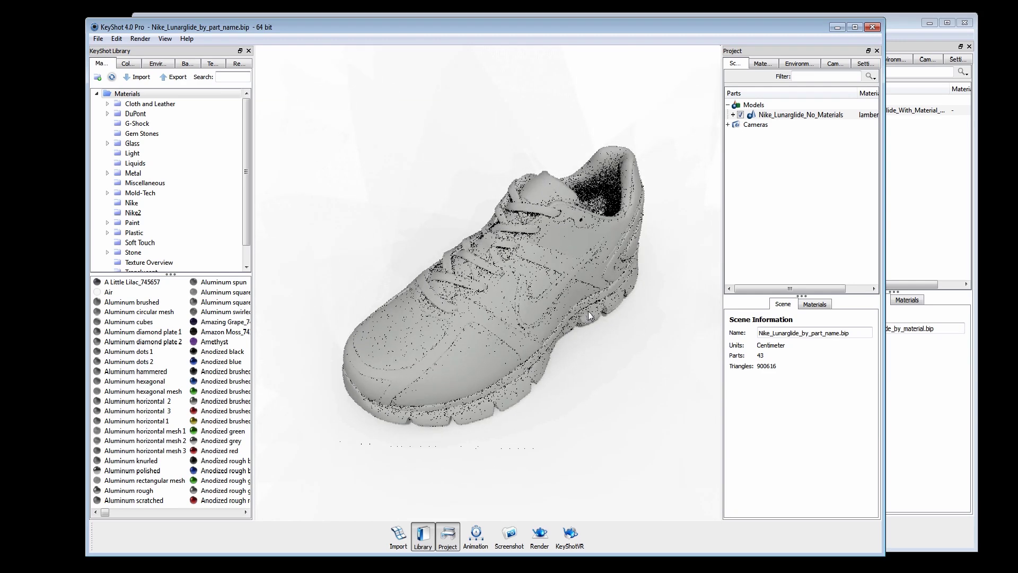
scroll(577, 268, up, 2)
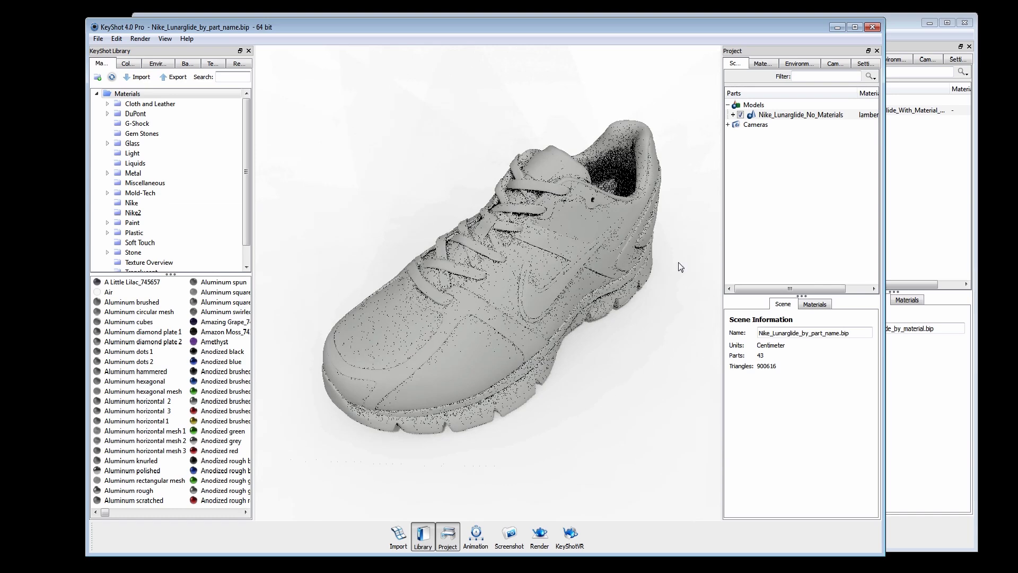
click(774, 118)
Step: Expand the Lunarglide model, enlarge the parts list and widen the Project panel to show part materials
right_click(775, 121)
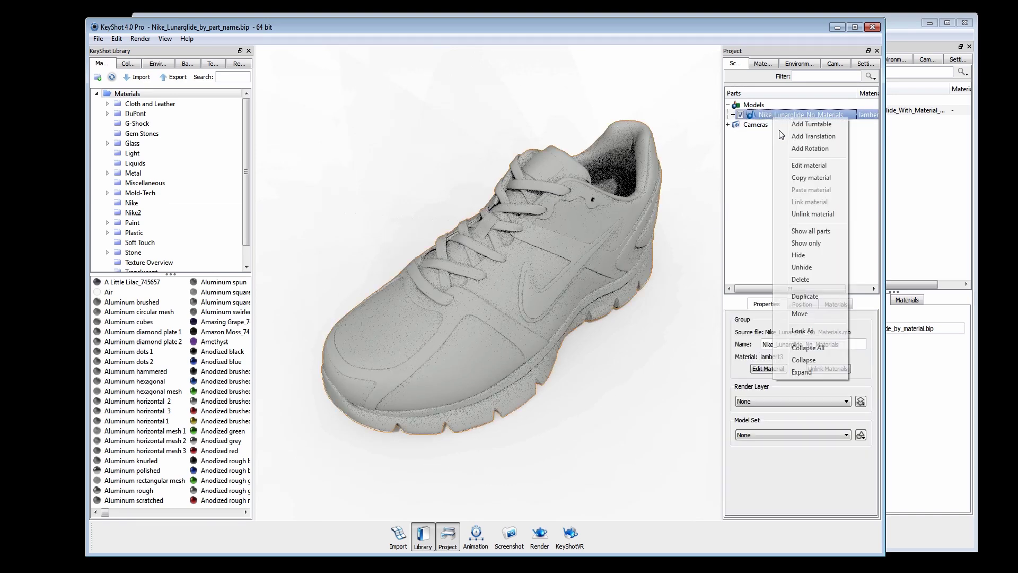
click(801, 372)
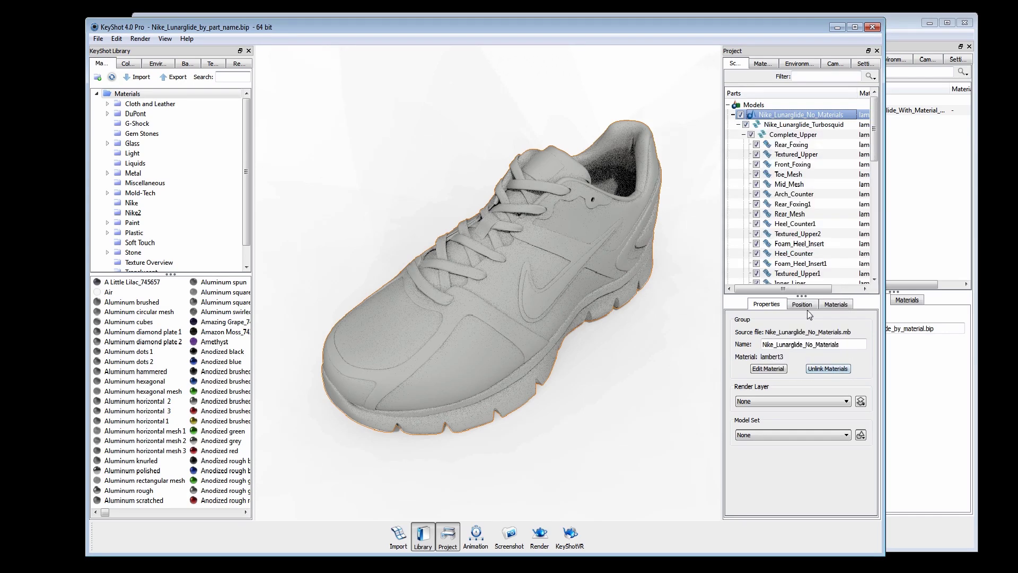
drag(802, 295, 810, 532)
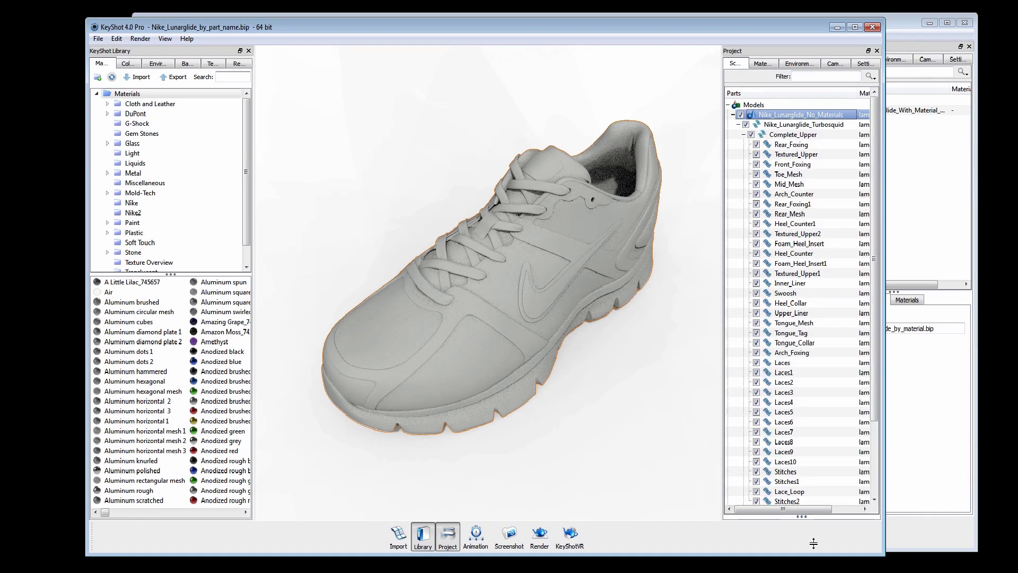
drag(884, 201, 946, 202)
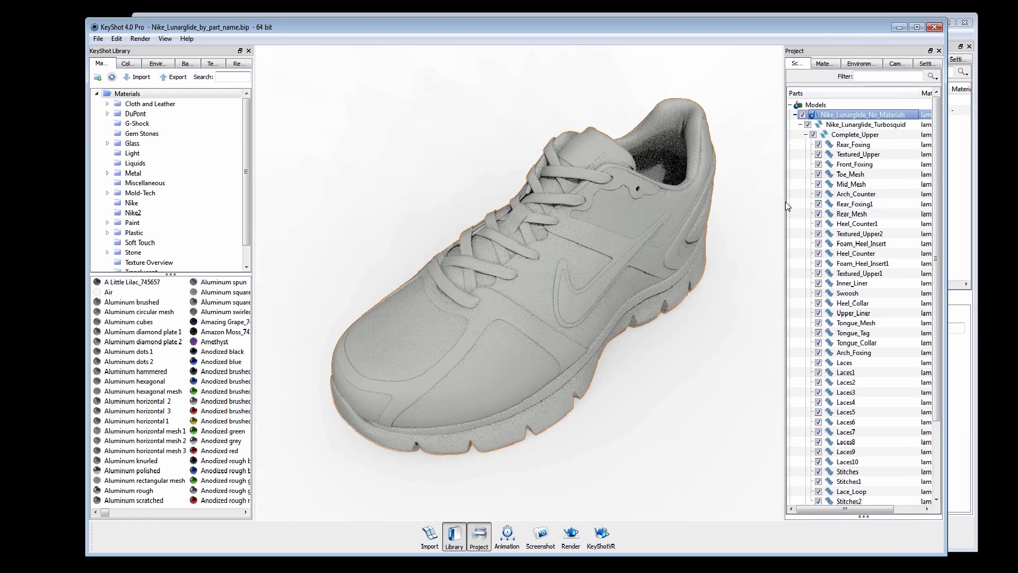
drag(785, 203, 741, 202)
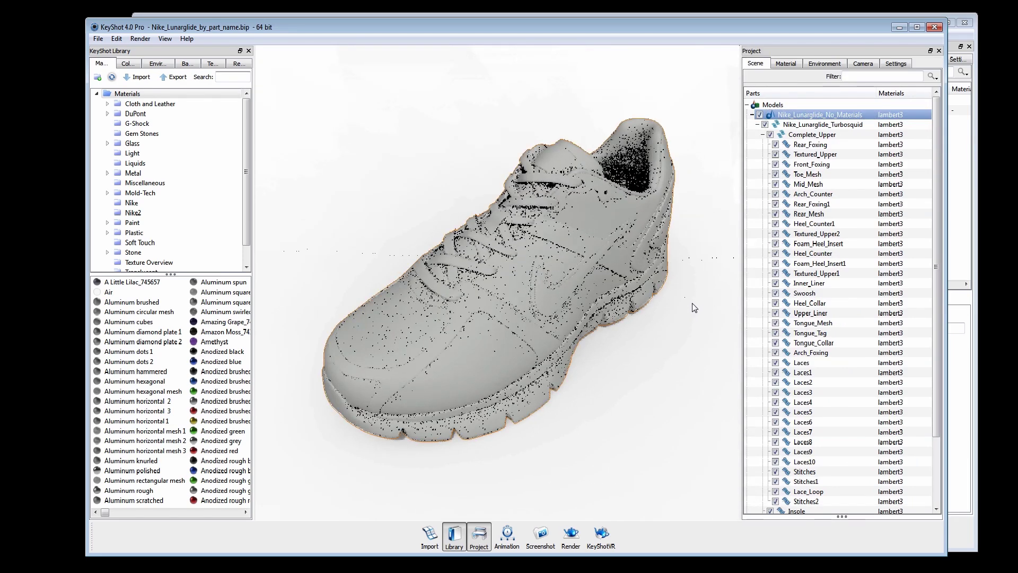
Step: Locate Rear_Foxing, Front_Foxing and the Laces through Laces10 parts on the shoe, then clear the selection
click(820, 146)
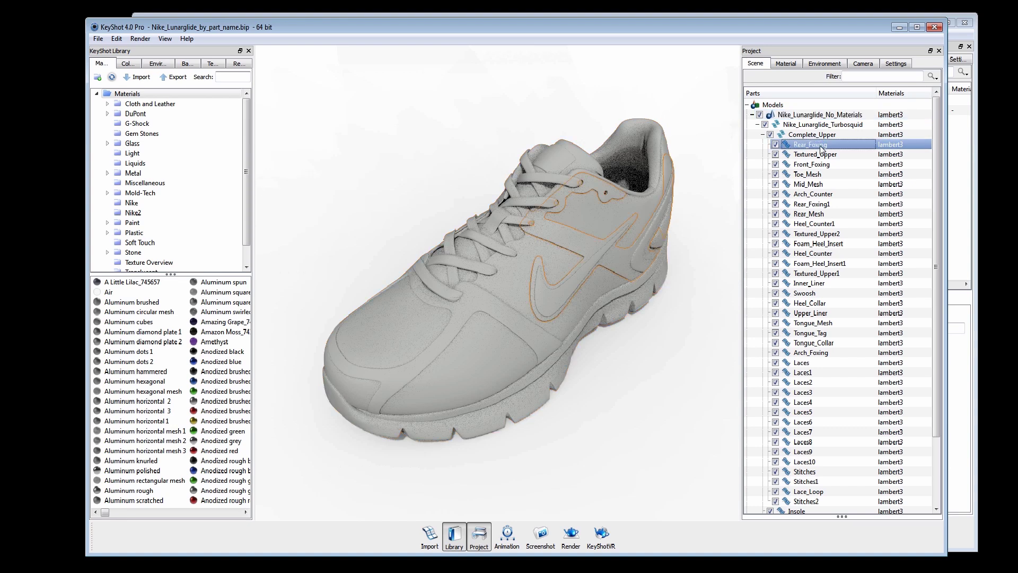
click(824, 166)
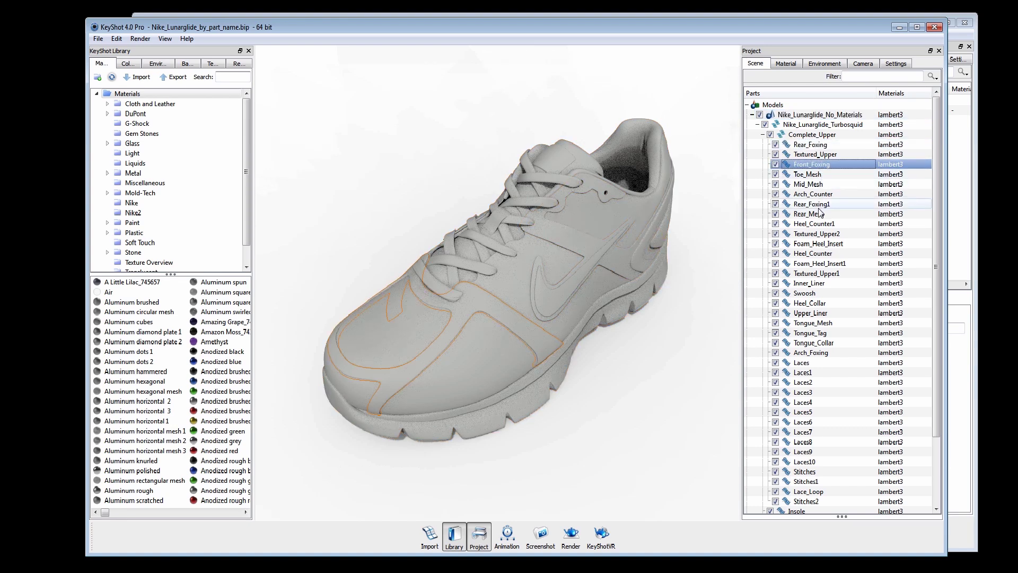
click(815, 362)
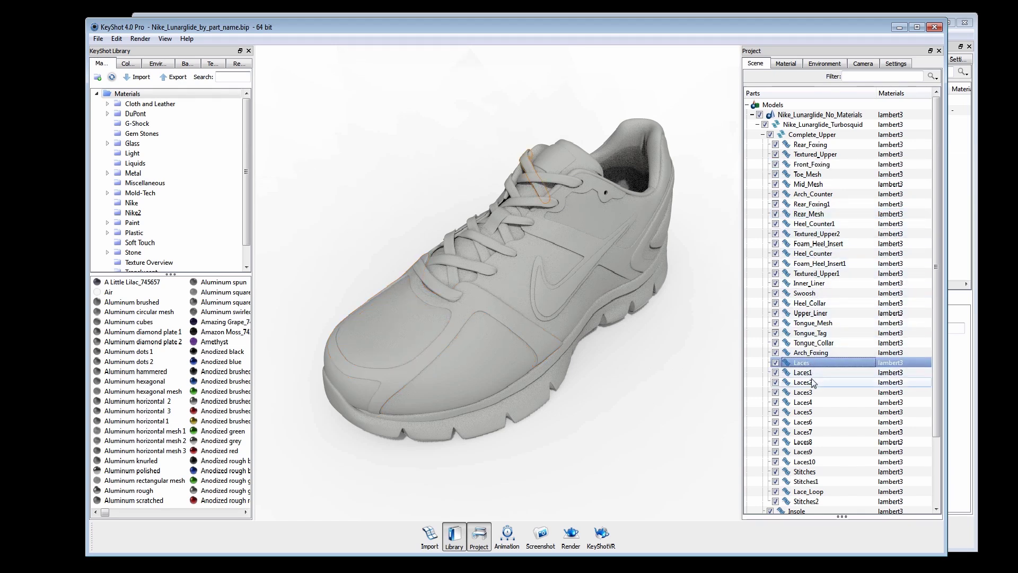
shift+click(803, 461)
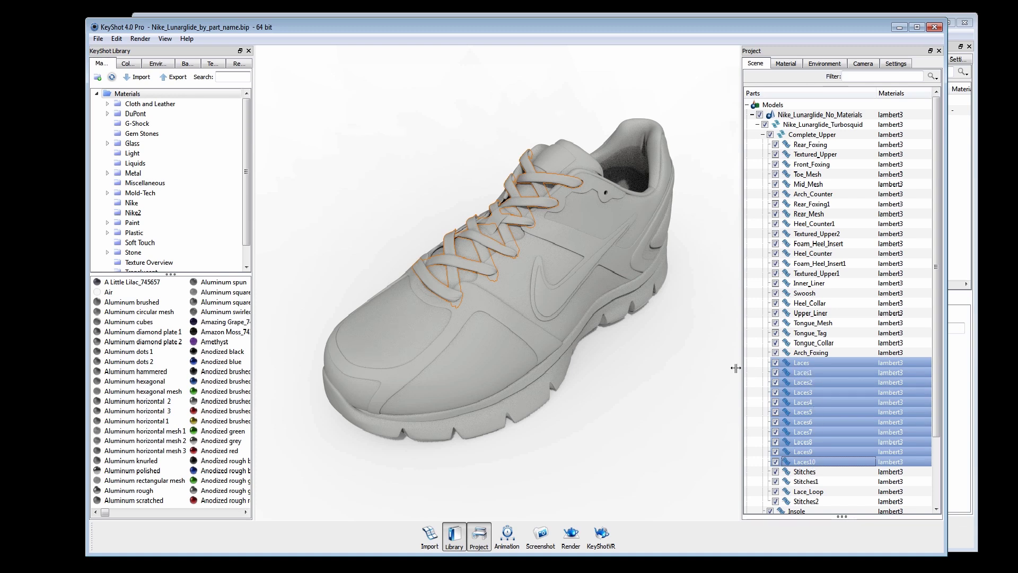
click(702, 379)
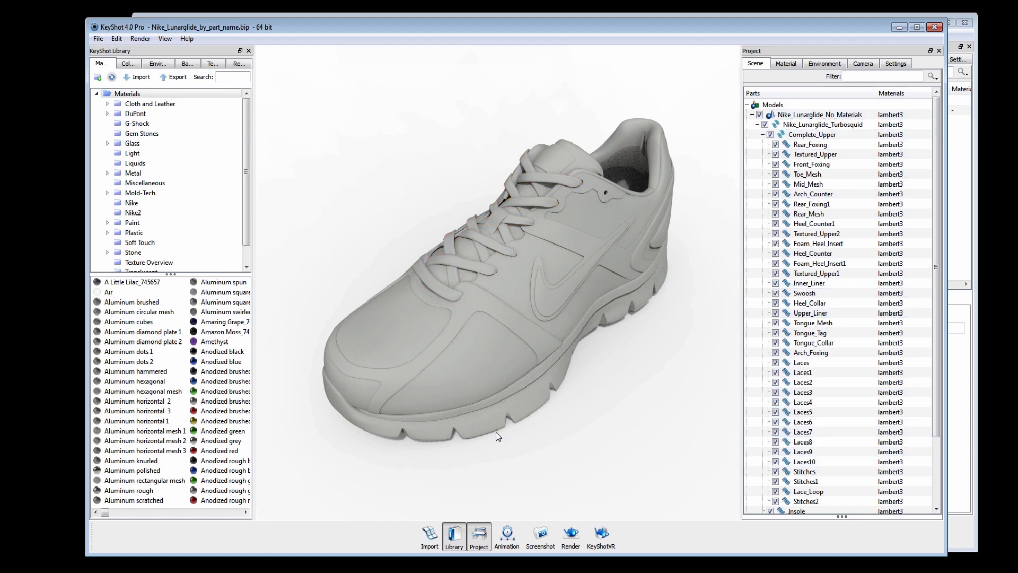
Step: Show the Nike material library, try Midsole Rubber on the shoe, and orbit to a top-down view
click(132, 204)
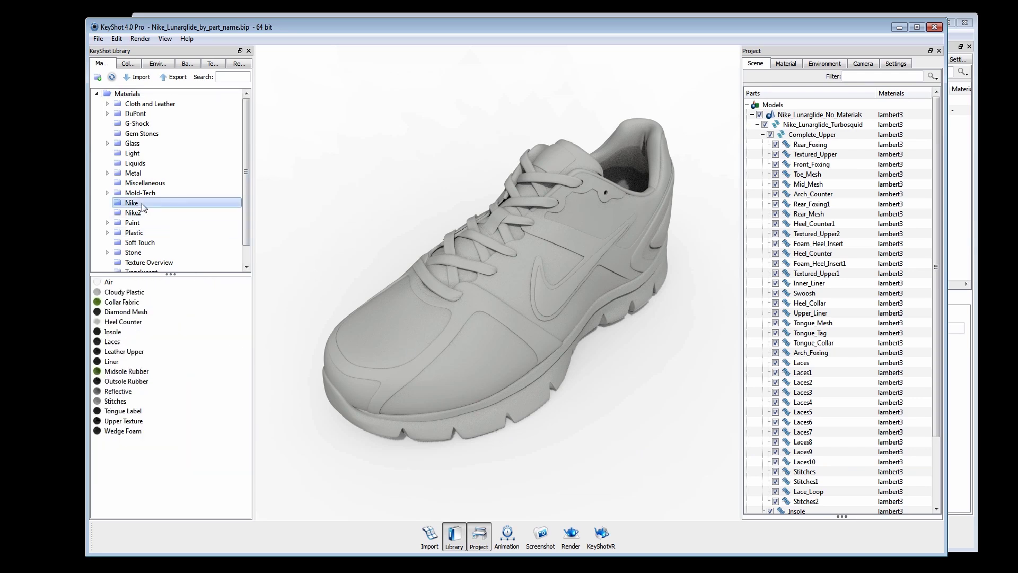
drag(126, 371, 105, 383)
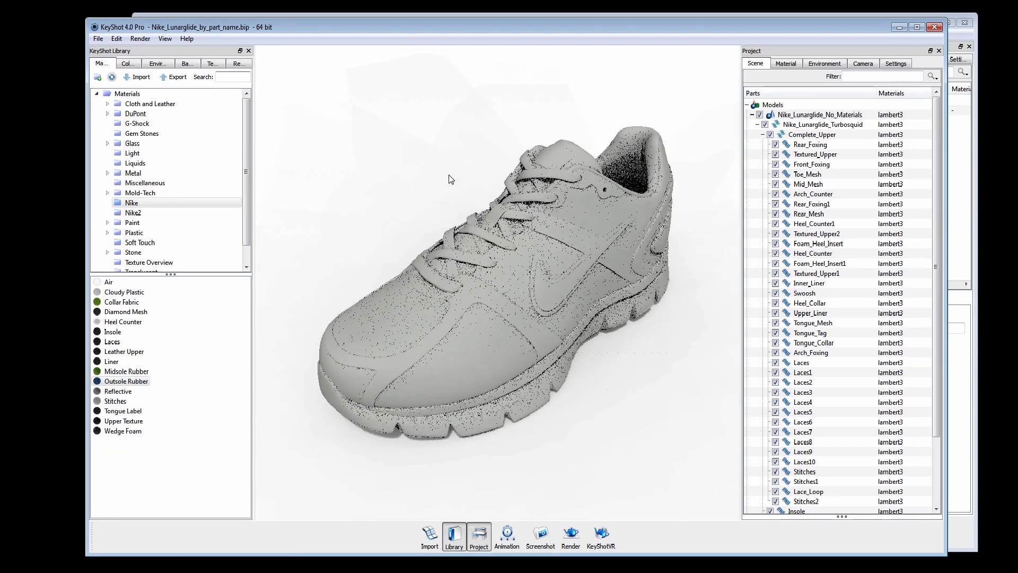
drag(452, 193, 527, 262)
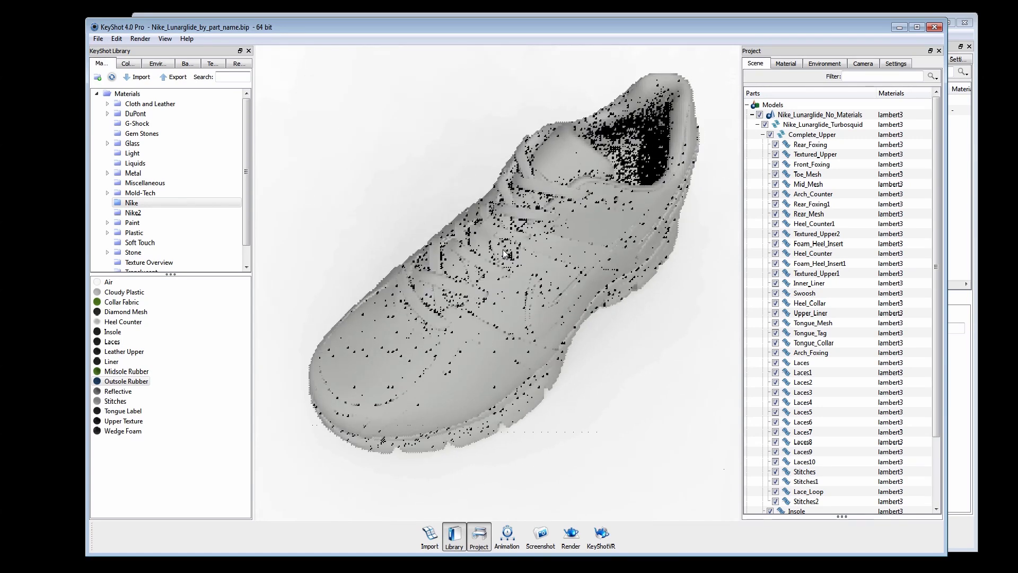
Step: Add a material template named 'Nike by Part Name' with manual entry of its mappings
click(170, 40)
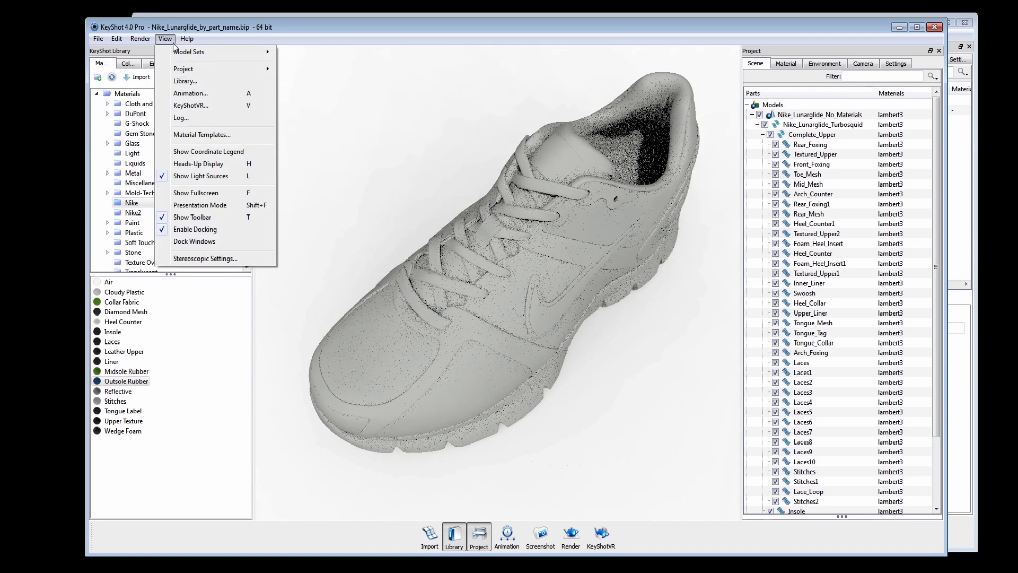
click(192, 134)
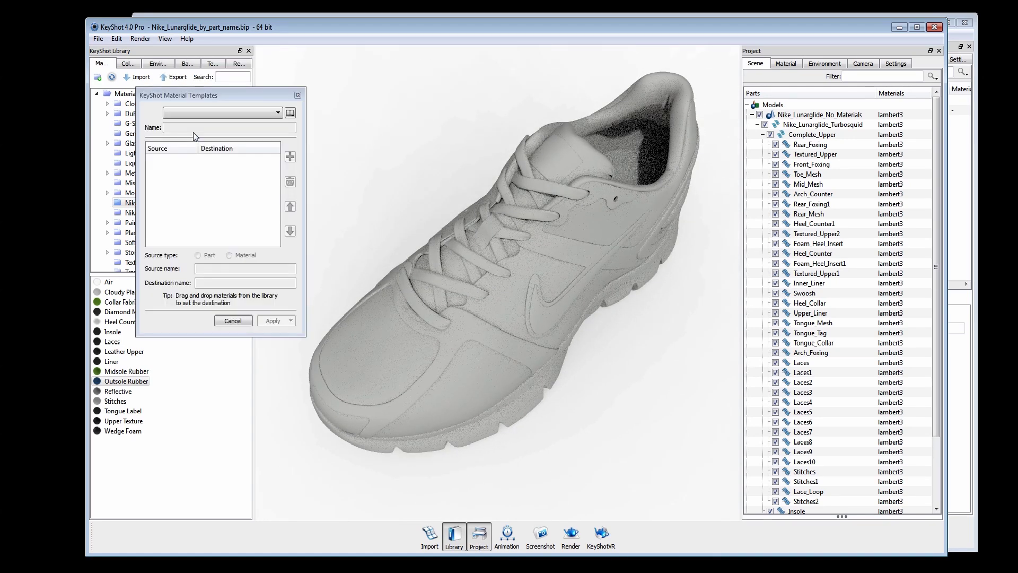
drag(227, 94, 236, 86)
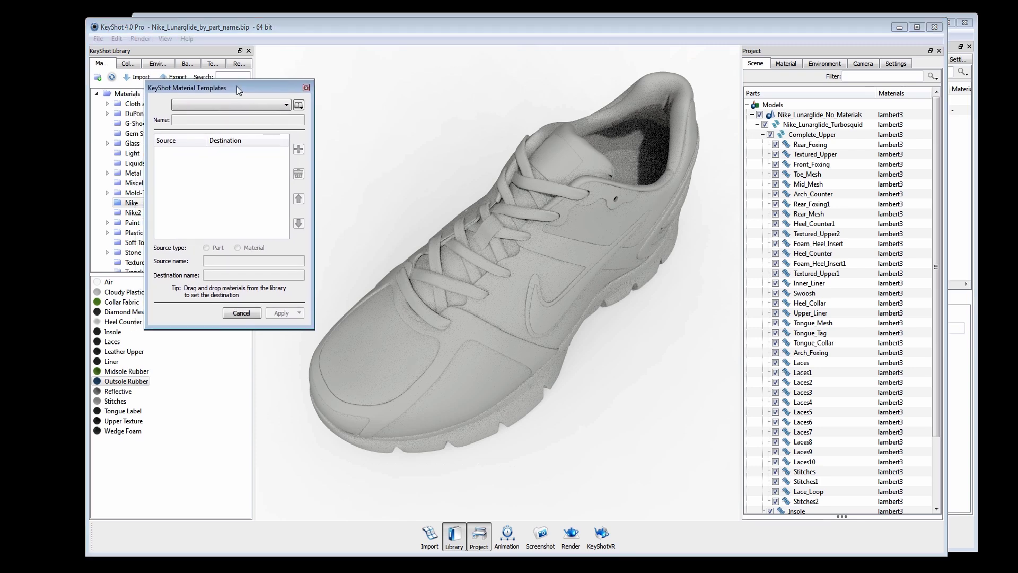
click(299, 105)
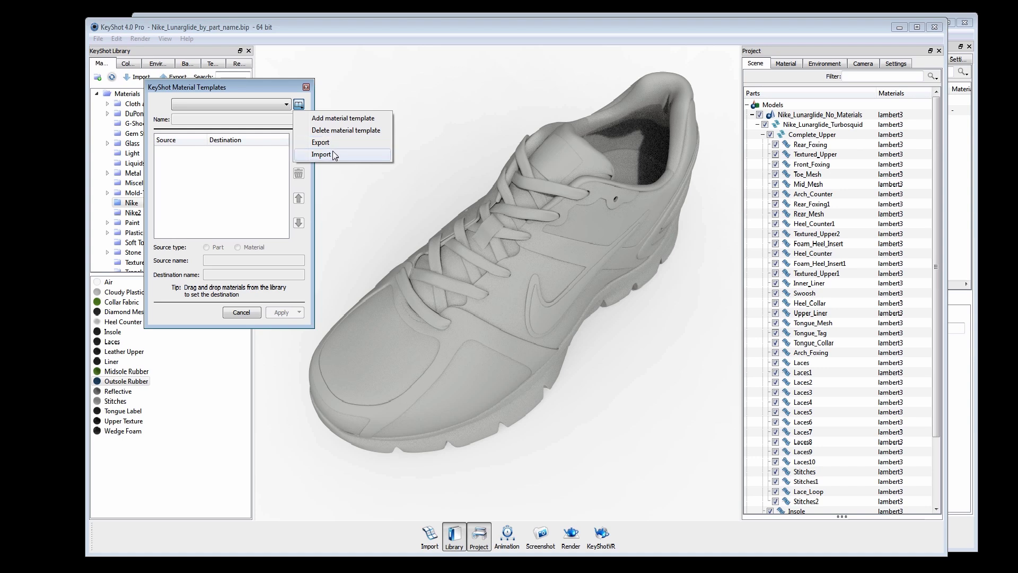
click(335, 121)
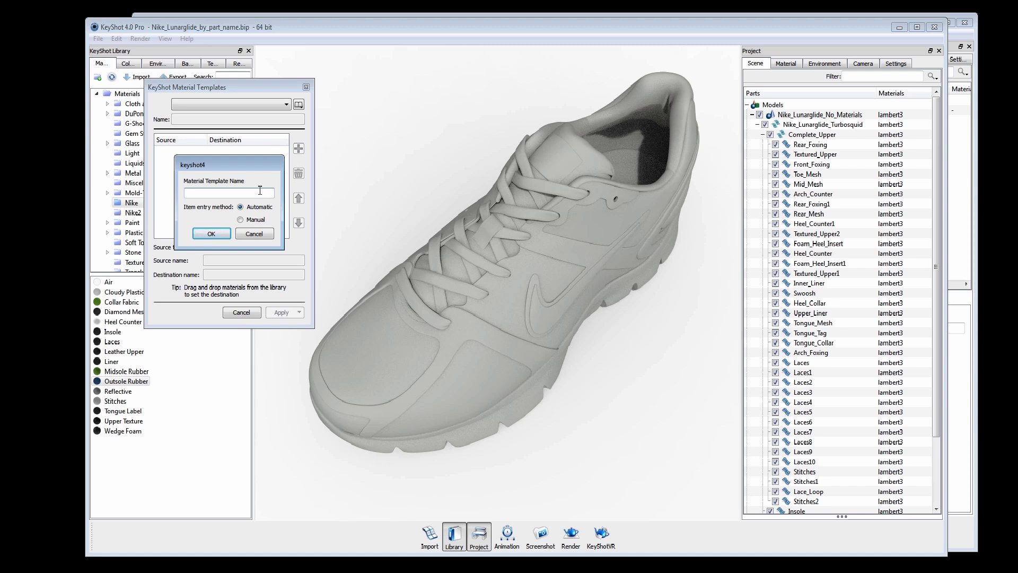
text(Nike by Part Name)
click(241, 220)
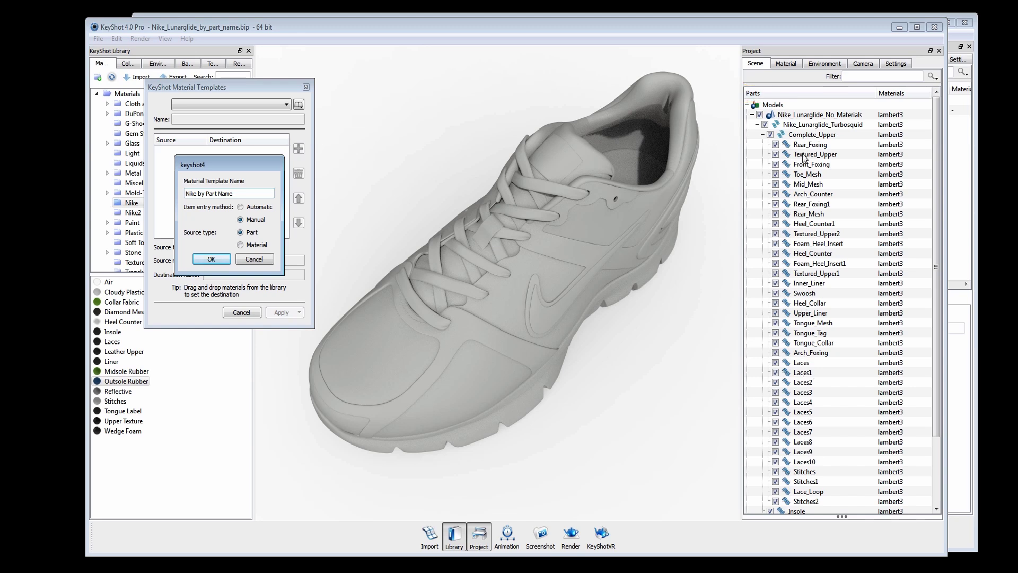
Step: Confirm the new template, zoom in, and identify a lace and the stitching on the shoe
click(216, 260)
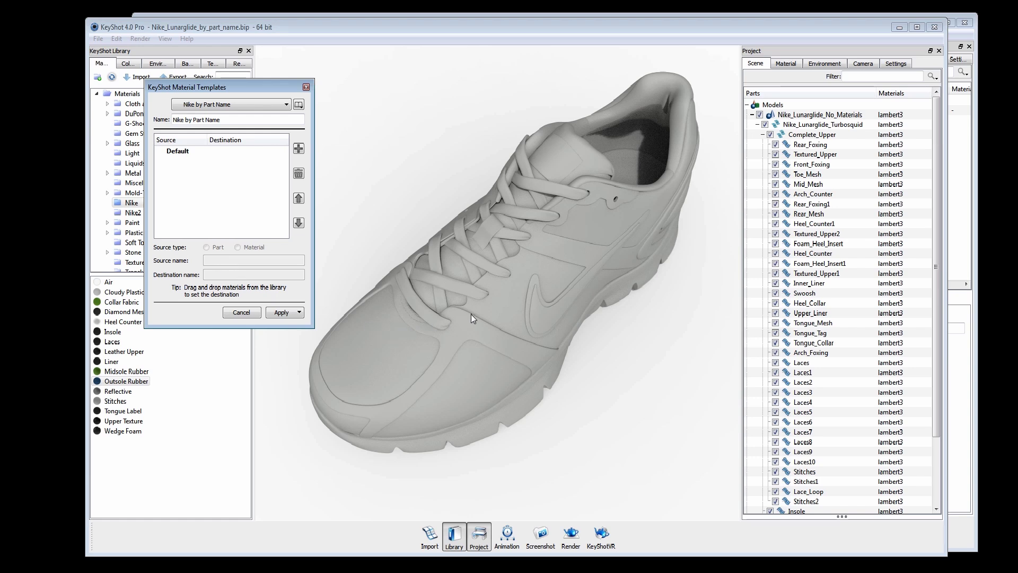
scroll(490, 345, up, 5)
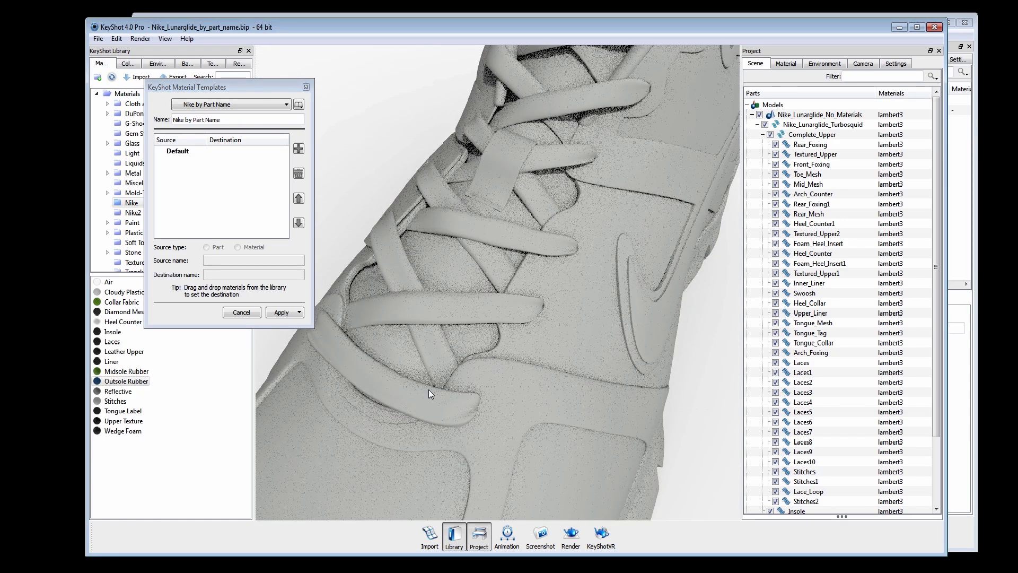
click(421, 396)
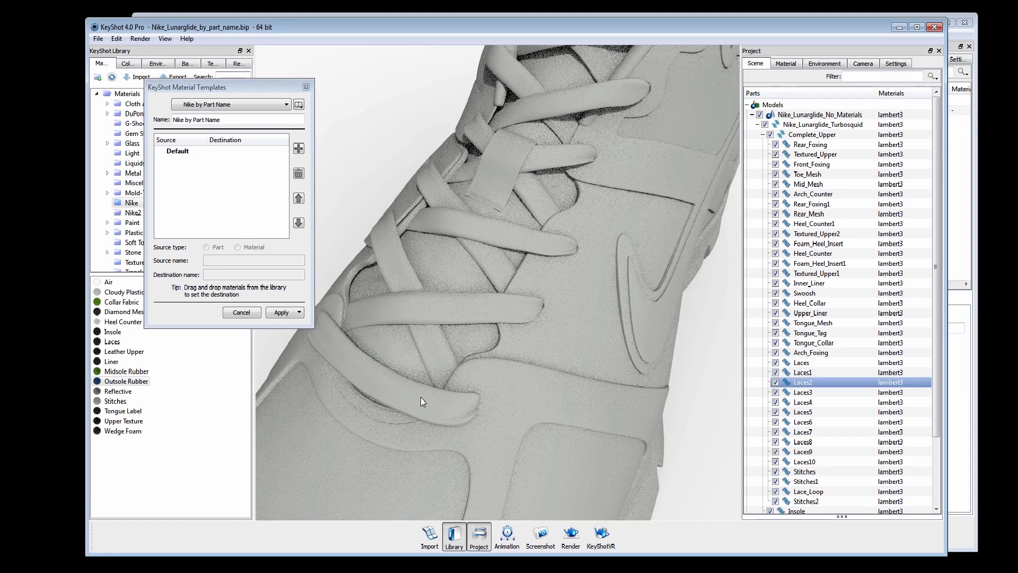
click(393, 424)
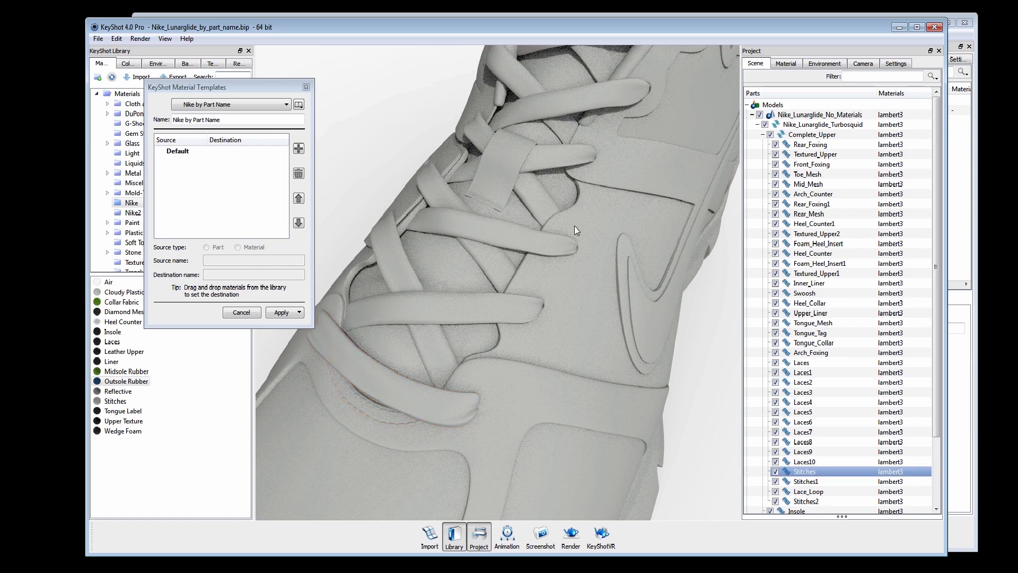
Step: Identify the Tongue_Tag and Insole parts, then orbit back to a three-quarter view
drag(574, 226, 530, 297)
click(555, 164)
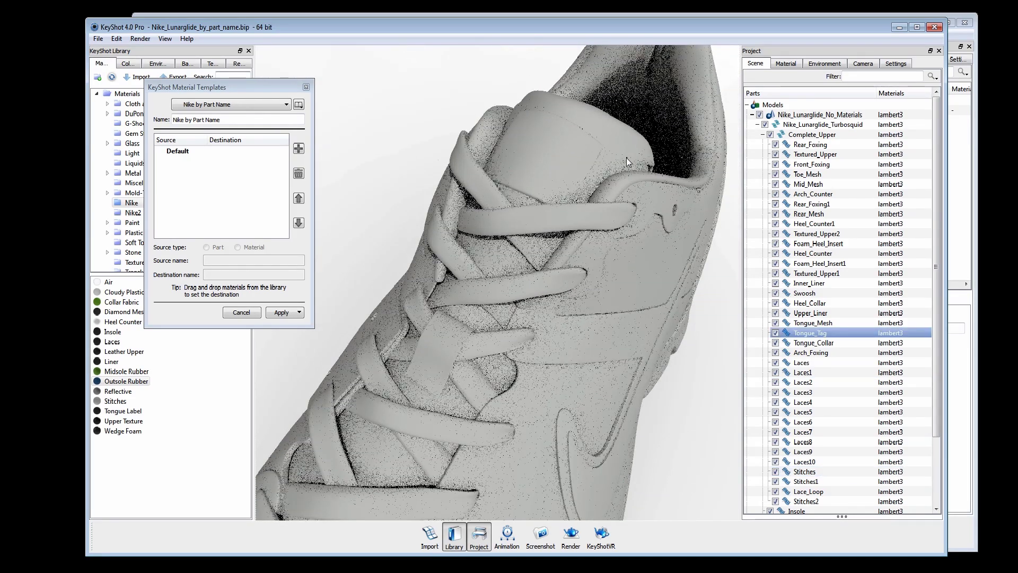
drag(638, 185, 595, 193)
click(594, 194)
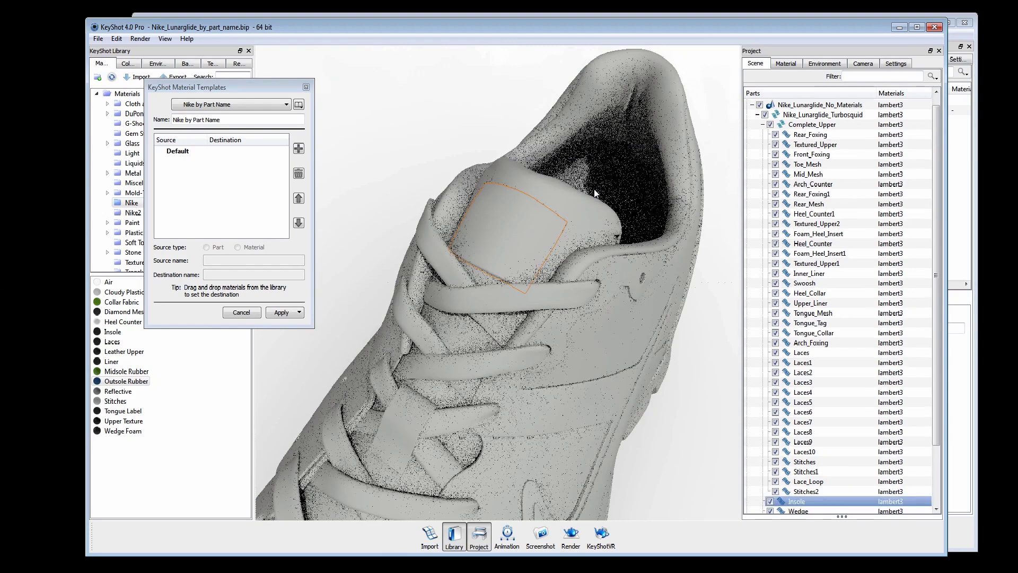
drag(586, 275, 604, 316)
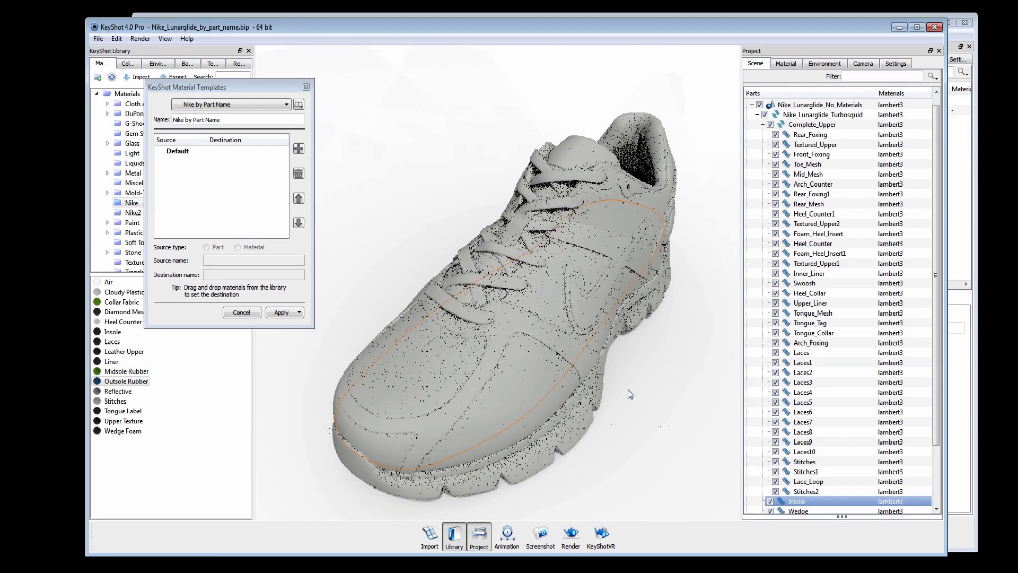
drag(628, 394, 624, 329)
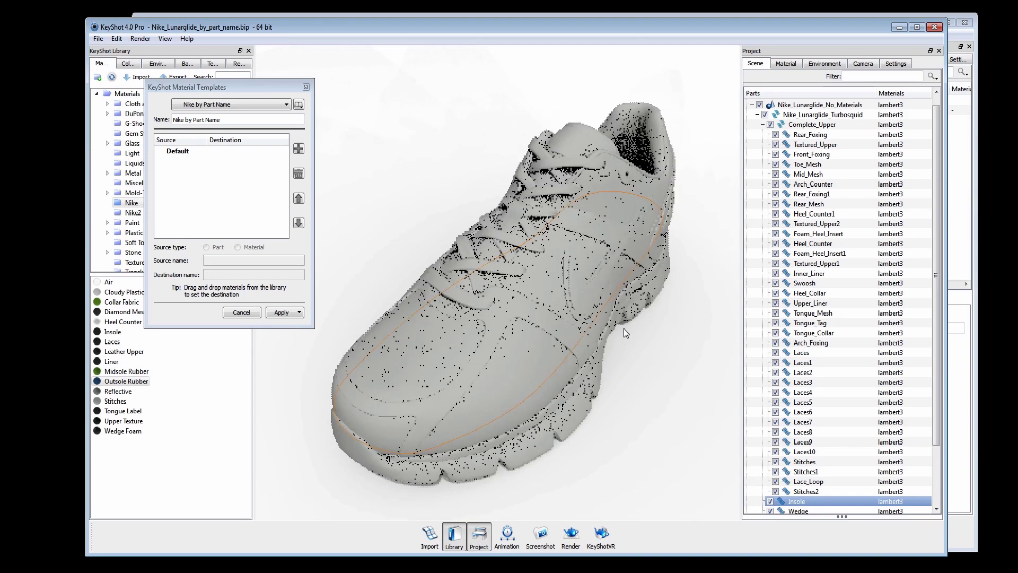
Step: Add a template rule mapping the Insole part to the Insole material
click(299, 148)
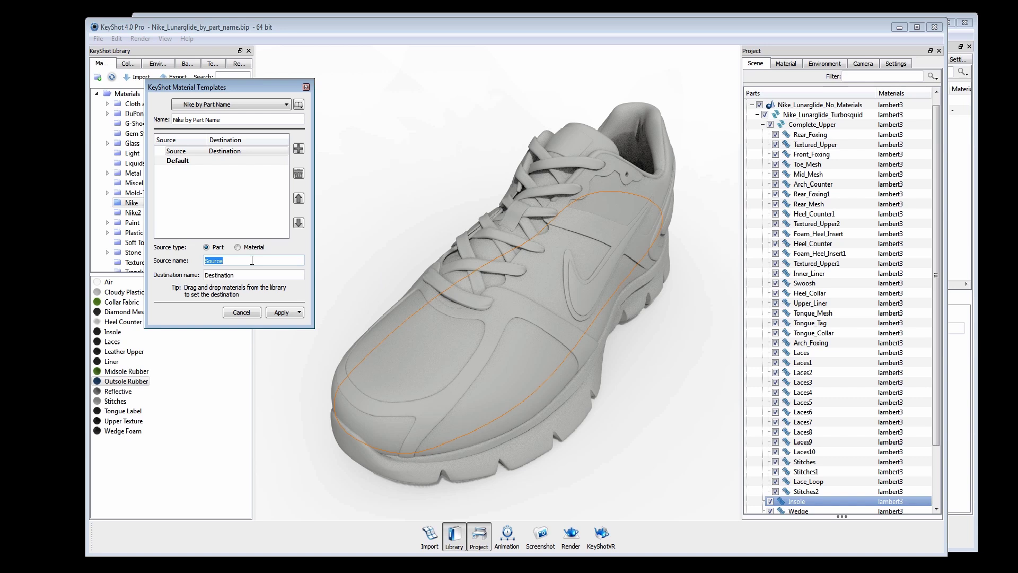
text(Insole)
drag(237, 88, 246, 81)
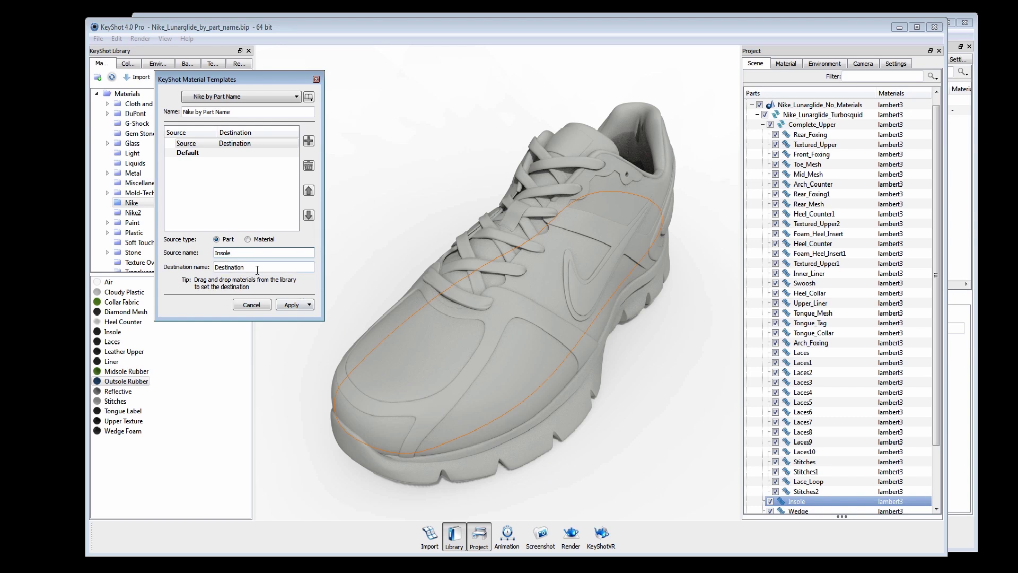
key(Tab)
text(ins)
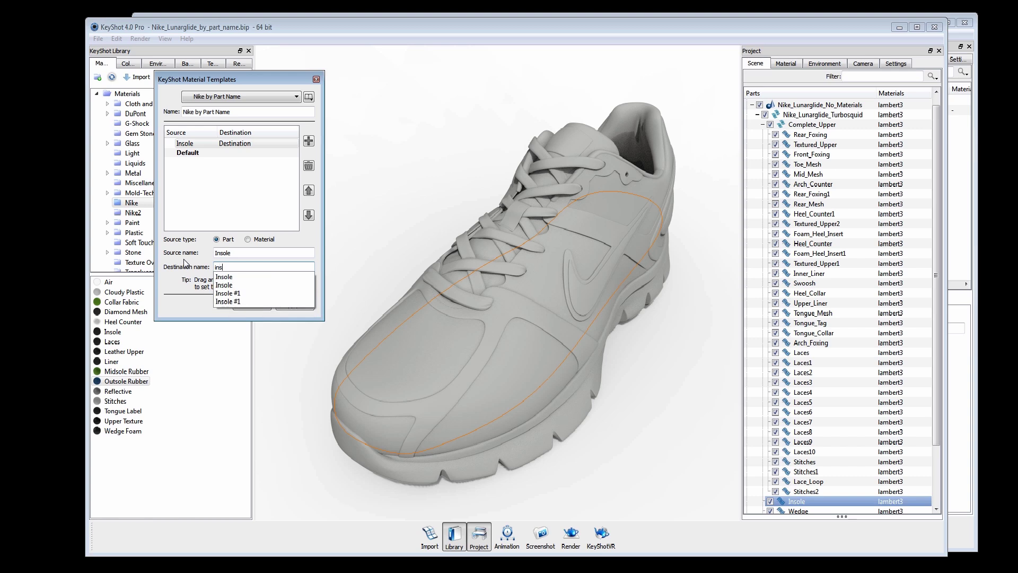
text(ol)
click(196, 266)
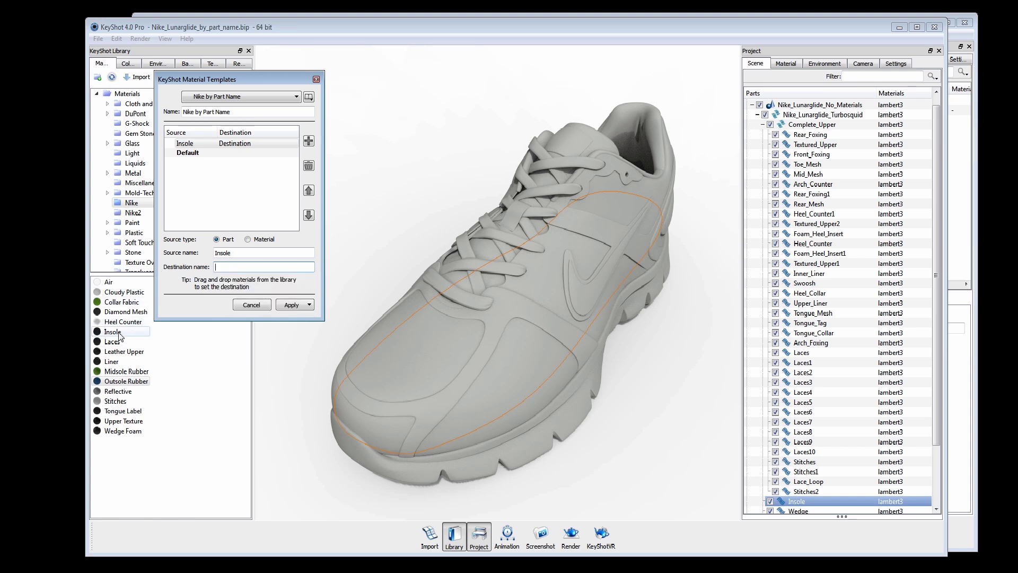
drag(112, 332, 225, 268)
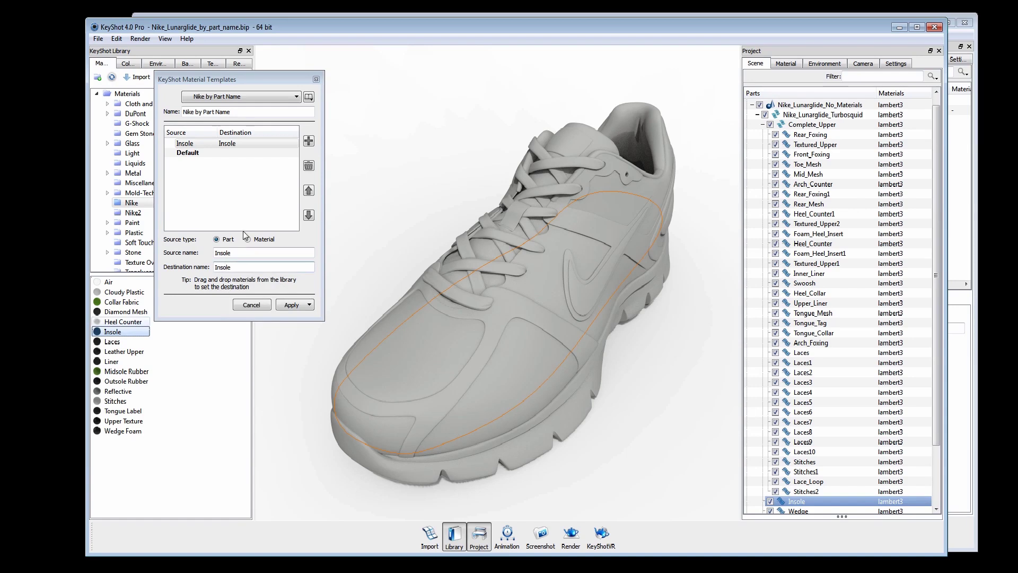
Step: Add more rule rows and map *laces* parts to the Laces material
click(309, 141)
click(308, 141)
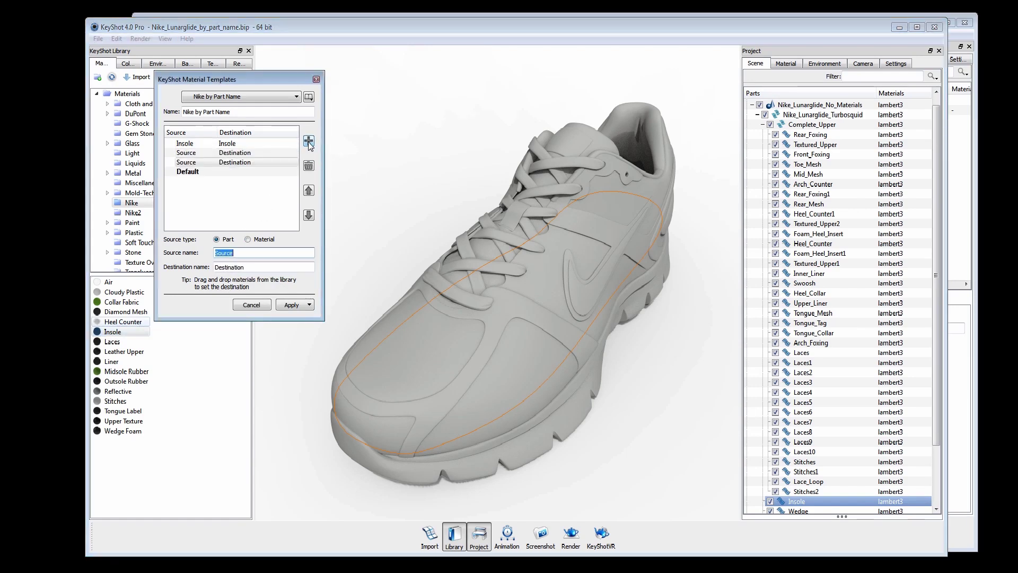
click(309, 141)
click(250, 153)
double_click(223, 253)
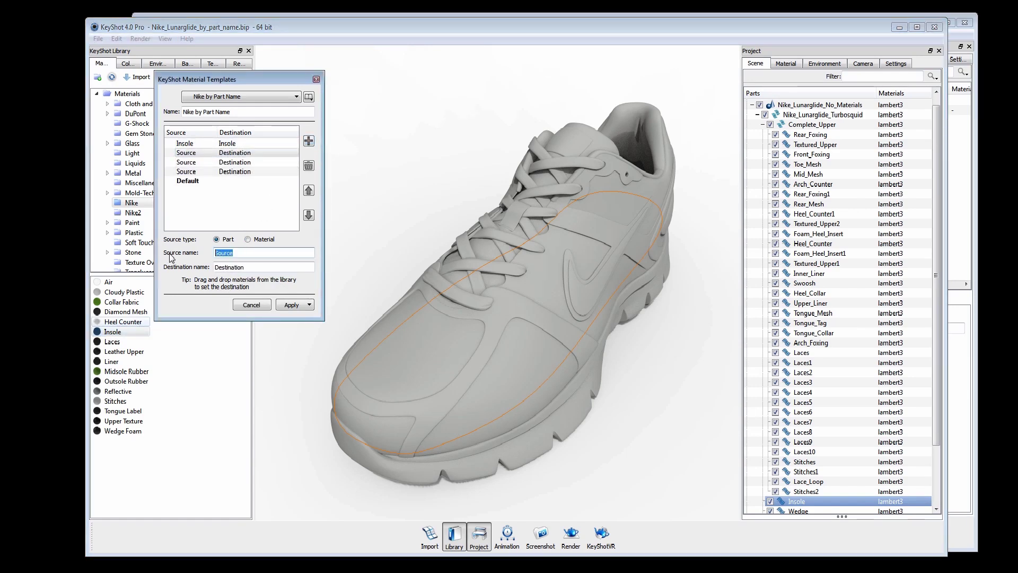
text(*laces*)
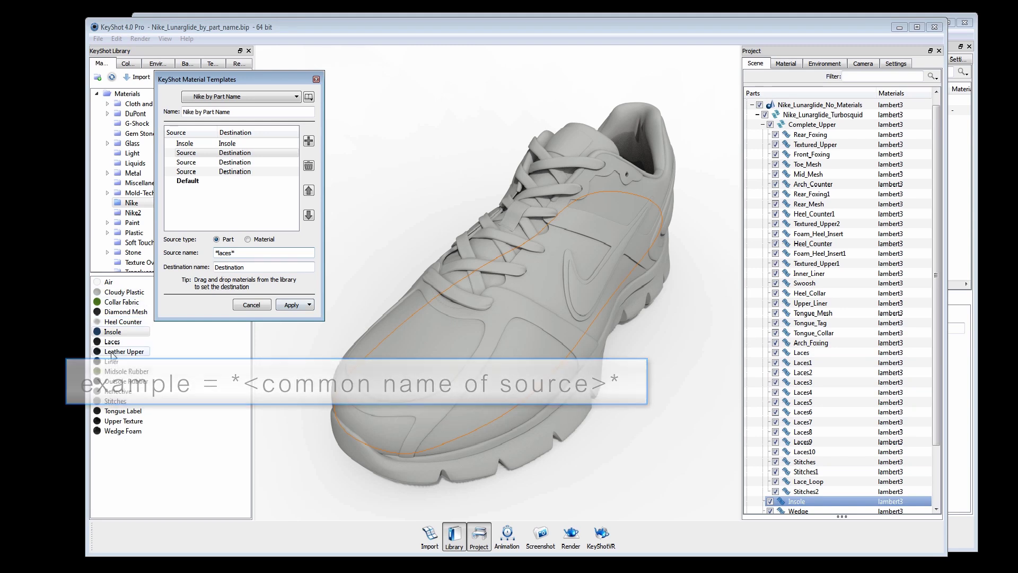
drag(112, 342, 217, 269)
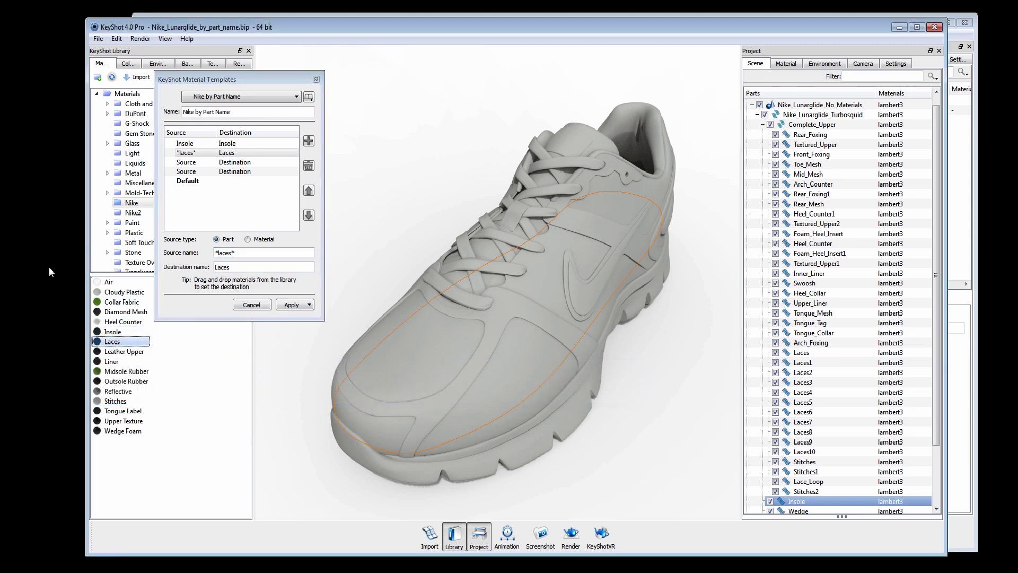
Step: Map *stitches* to the Stitches material and *tongue_tag* to Tongue Label
click(194, 162)
double_click(234, 249)
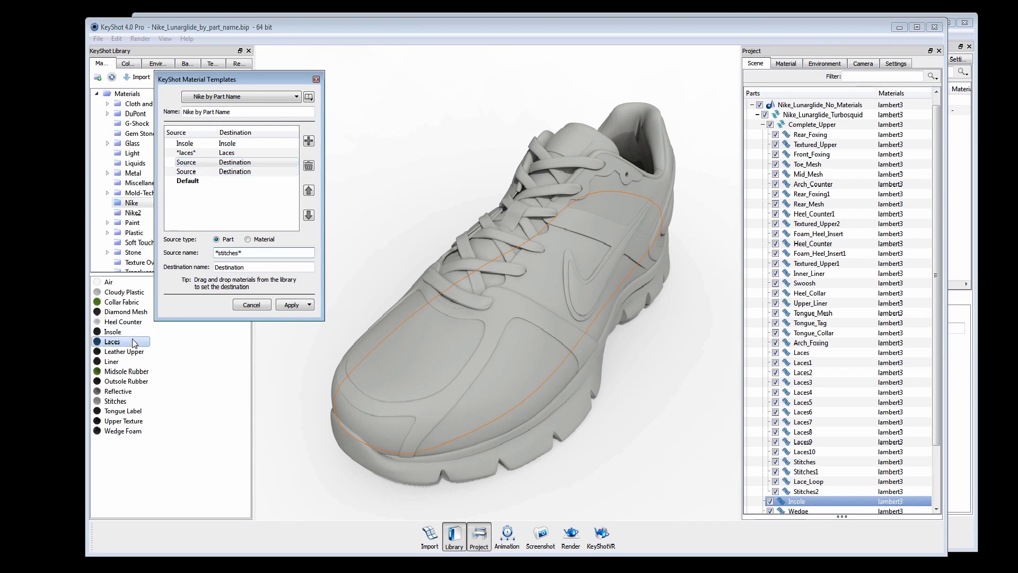
drag(114, 401, 207, 253)
click(245, 177)
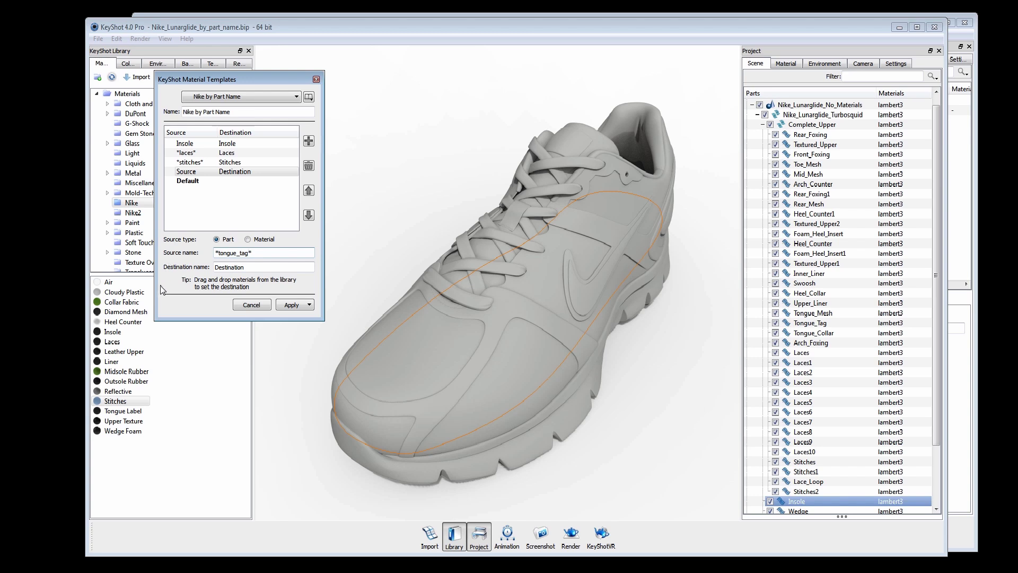
drag(123, 411, 227, 266)
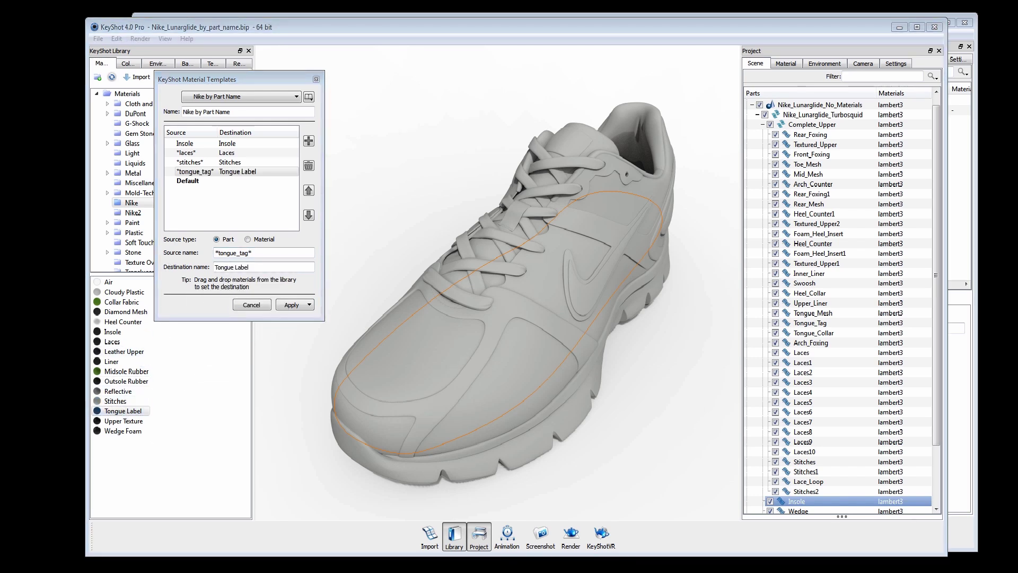
click(310, 306)
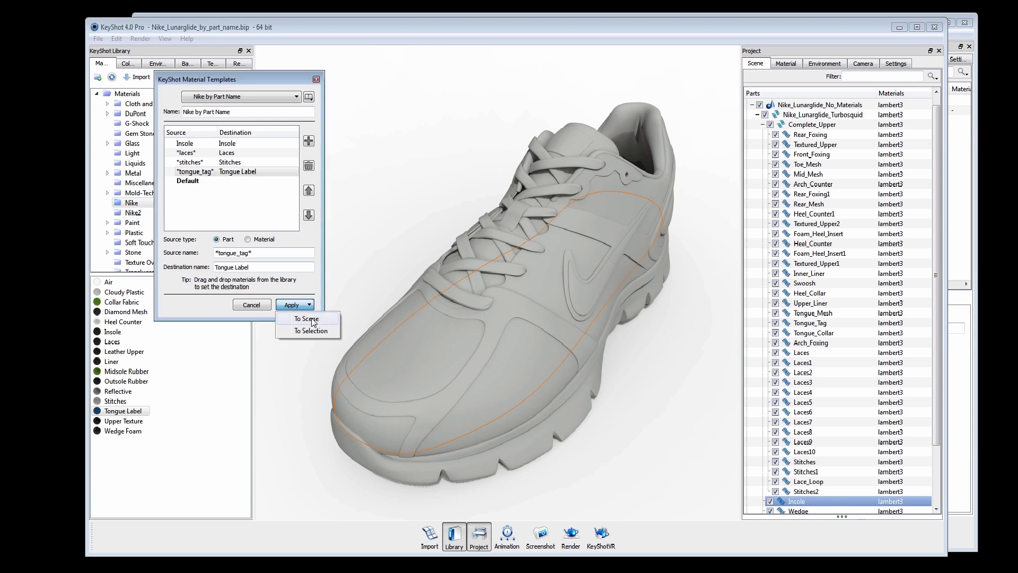
Step: Apply the template to the scene, turning the laces dark, and add a *liner* → Liner rule
click(307, 320)
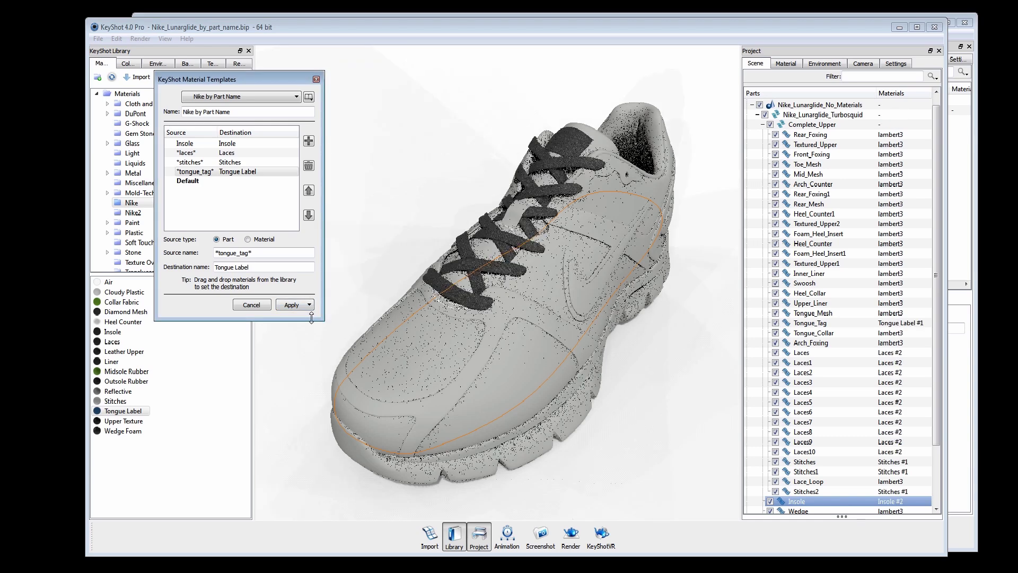
click(437, 173)
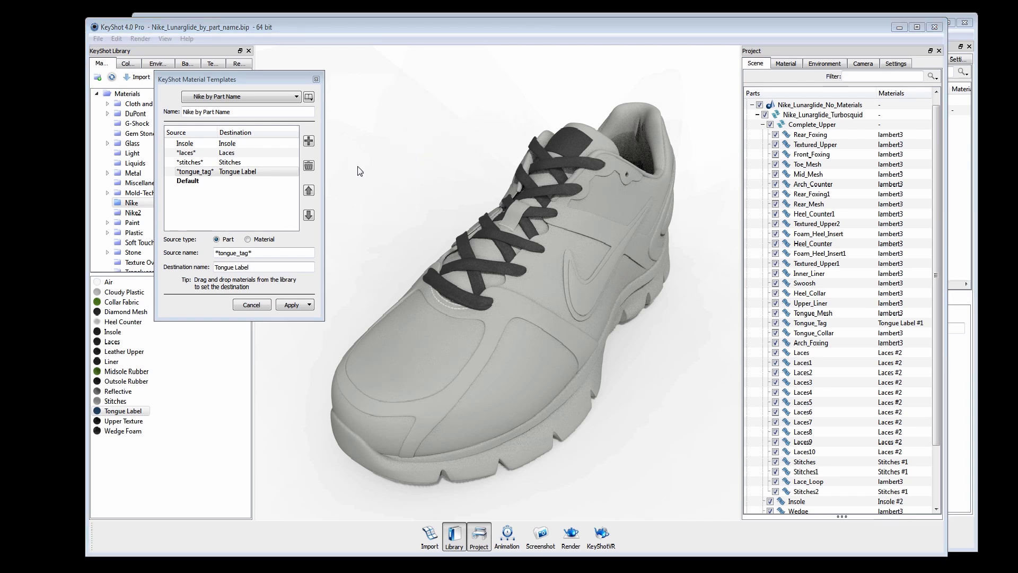
click(309, 141)
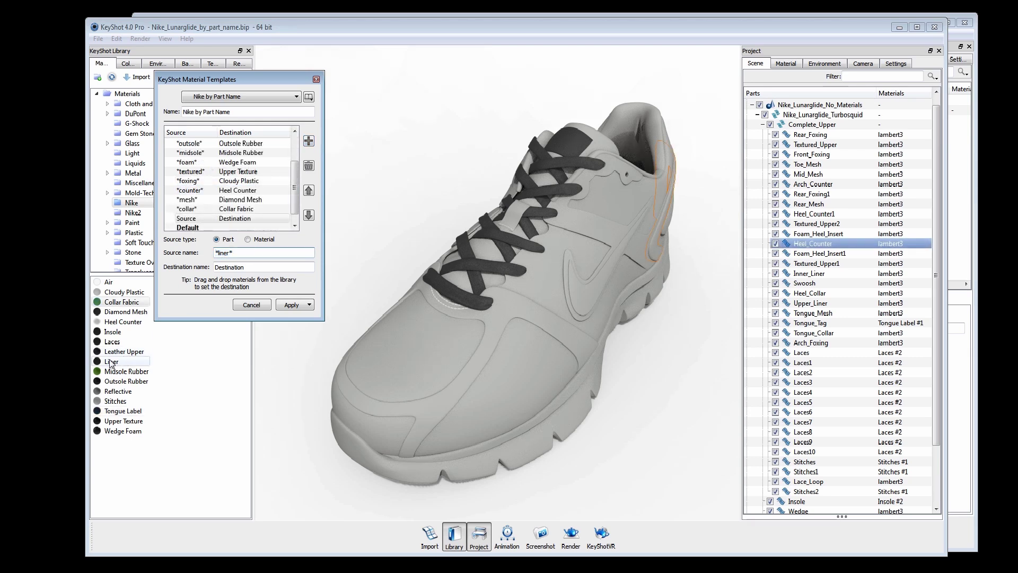
drag(111, 361, 231, 266)
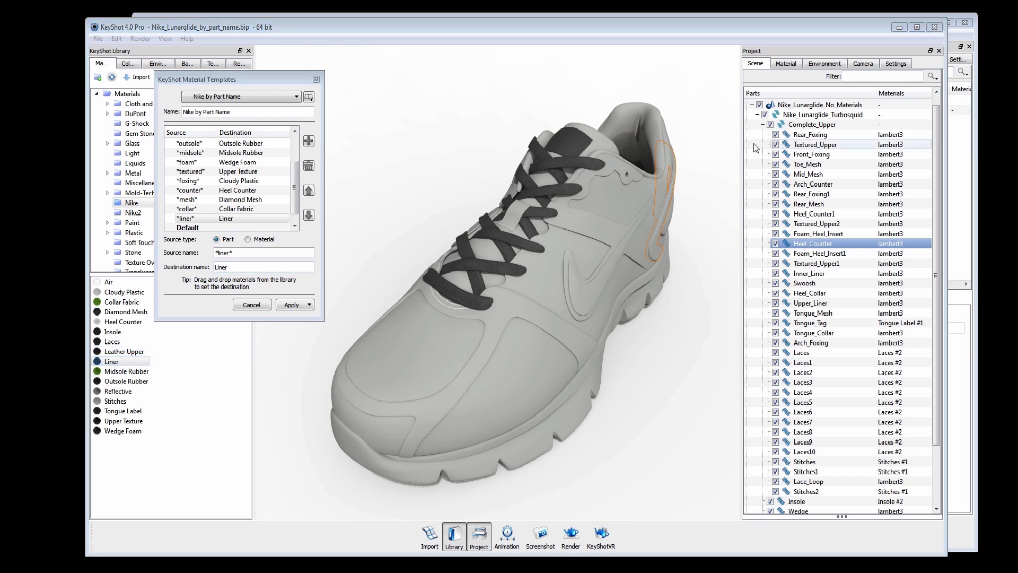
click(752, 104)
Step: Import Nike_AM90_No_Materials.mb with Use Material Template enabled
right_click(811, 114)
click(827, 228)
scroll(641, 371, down, 5)
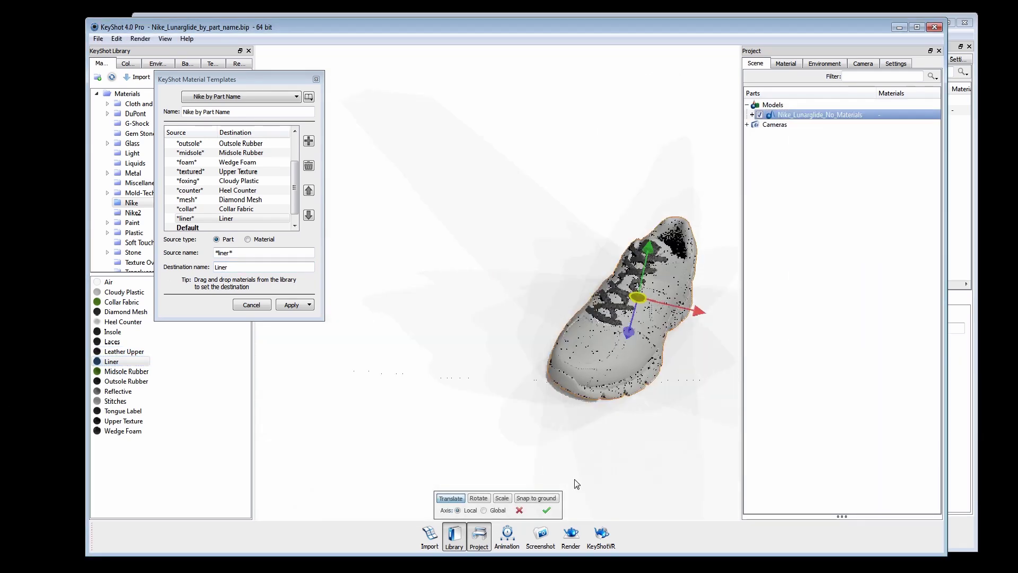
click(546, 510)
click(430, 536)
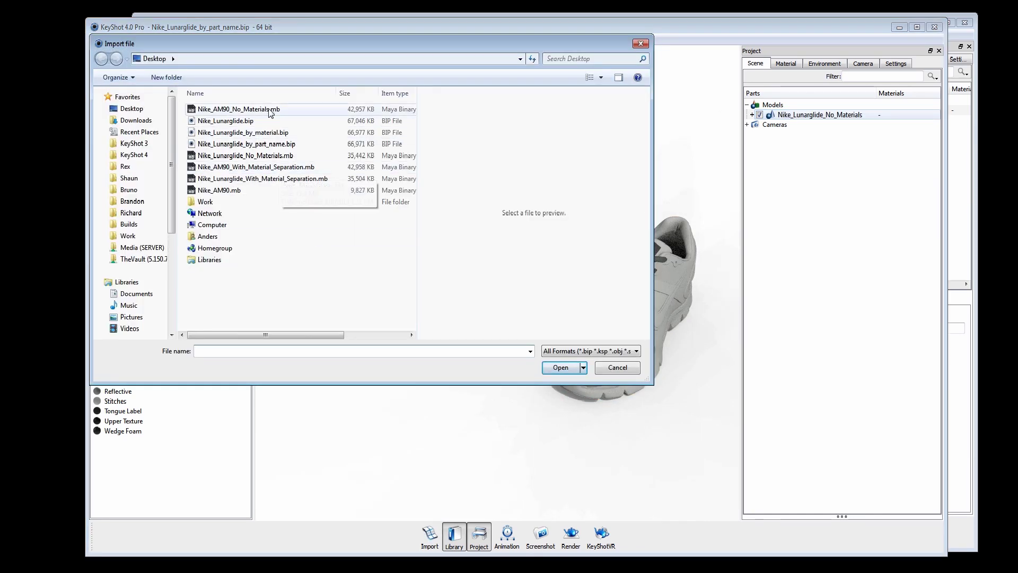
double_click(239, 109)
click(484, 387)
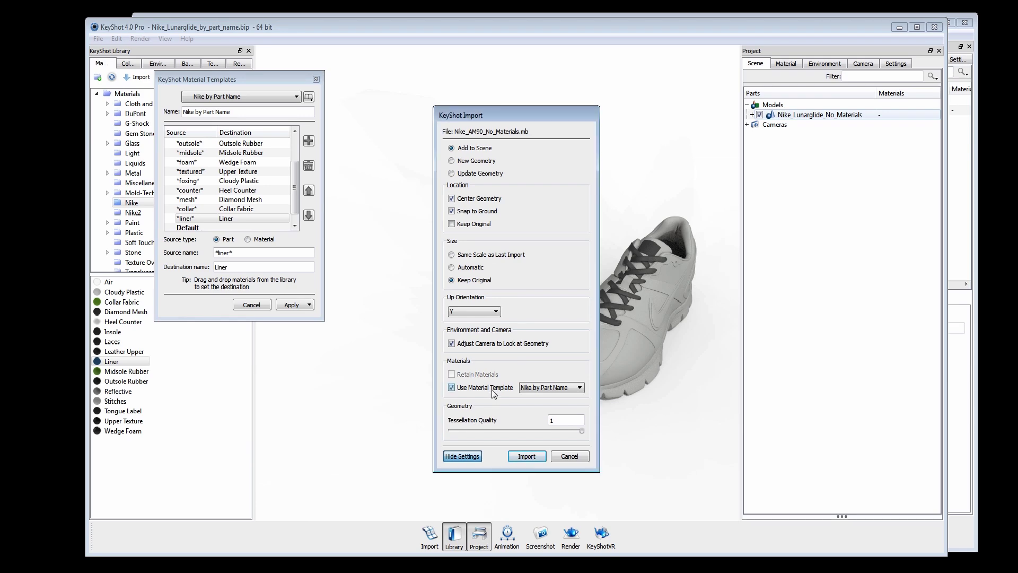
click(530, 456)
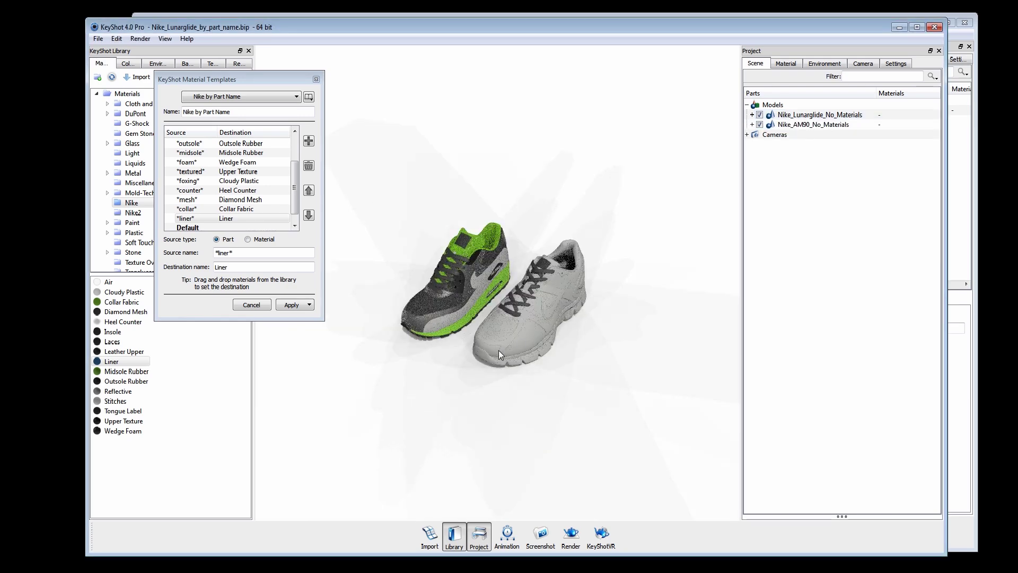
Step: Apply the template to the whole scene and drop Leather Upper onto an Air Max leather part
click(309, 304)
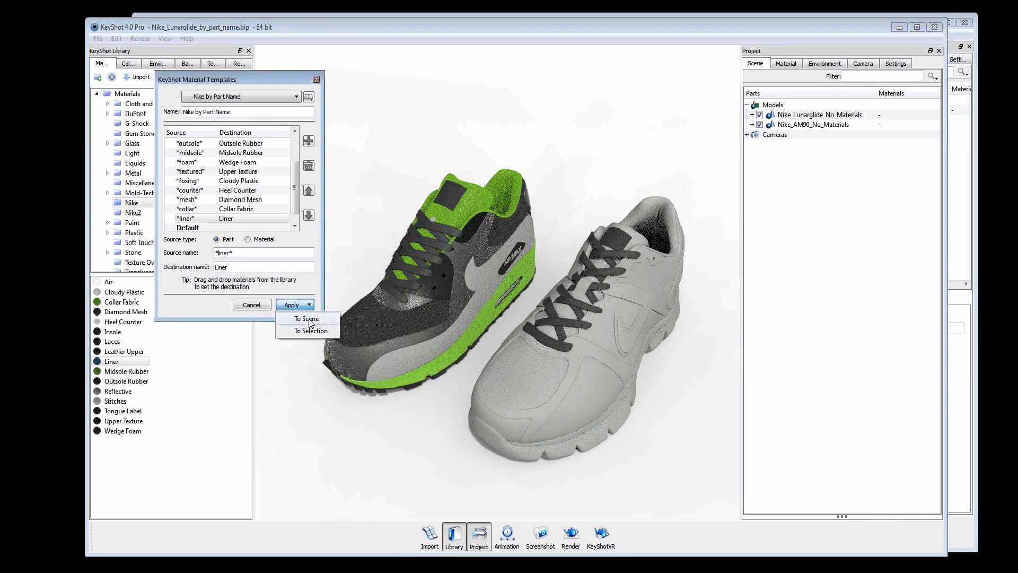
click(309, 318)
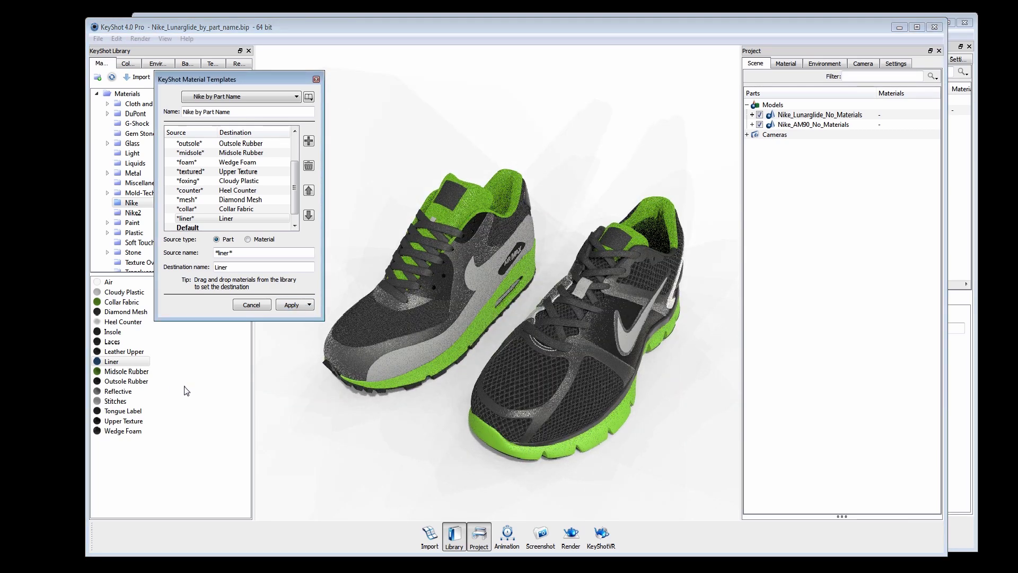
drag(129, 352, 173, 362)
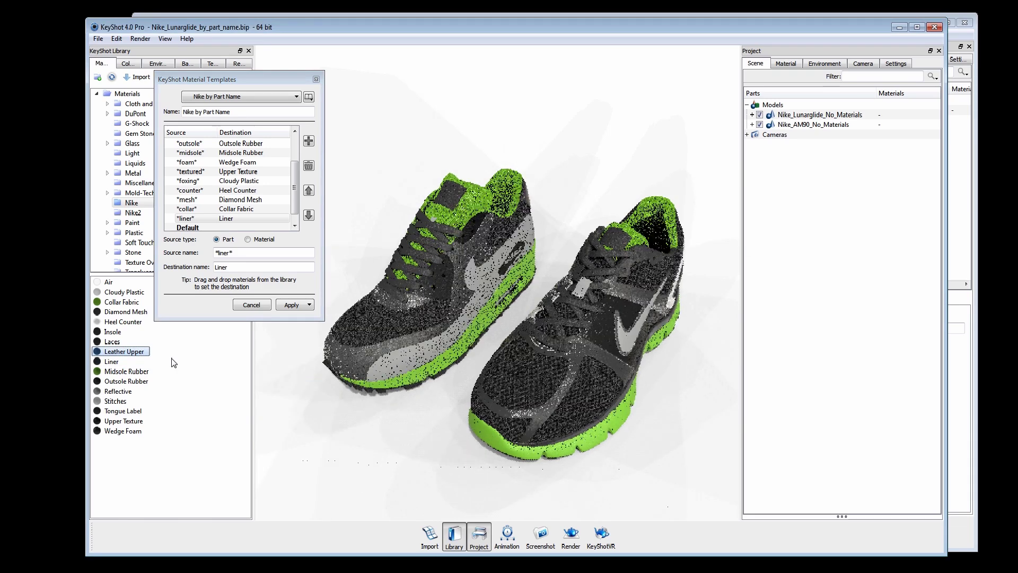
click(397, 361)
Step: Unlink the materials of all Air Max parts sharing lambert1, then close the Material Templates window
right_click(399, 361)
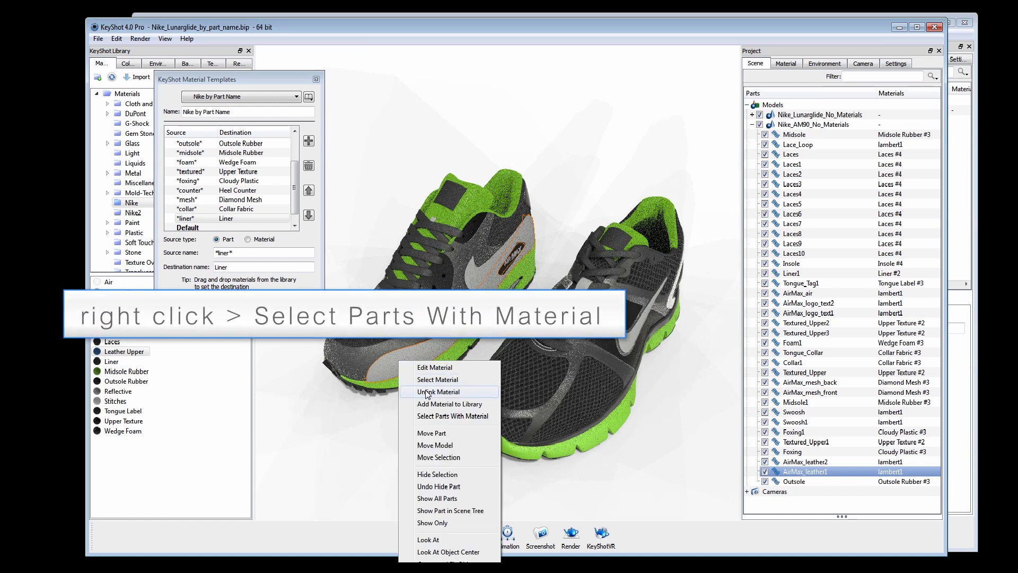
click(429, 416)
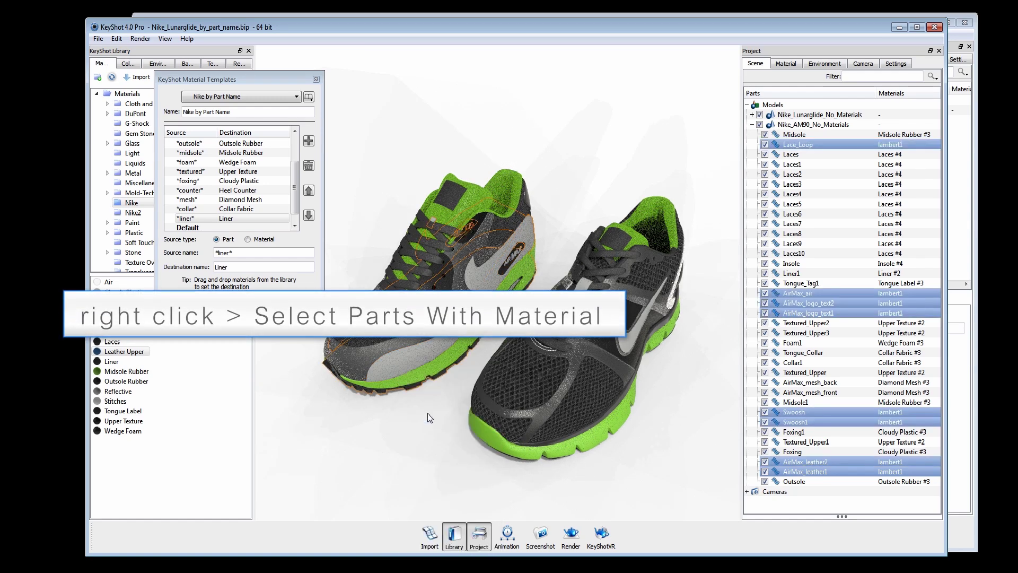
right_click(802, 310)
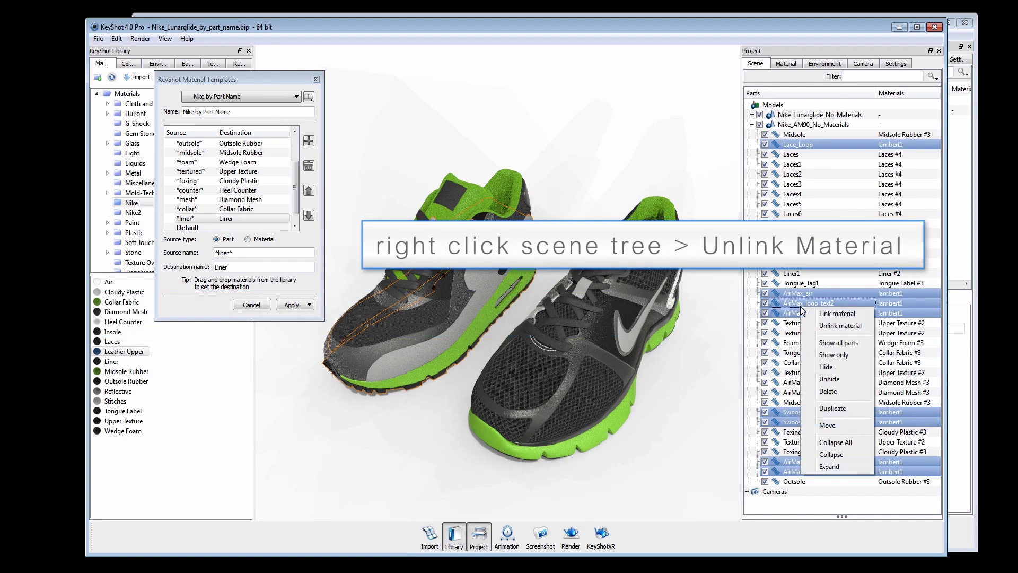
click(821, 328)
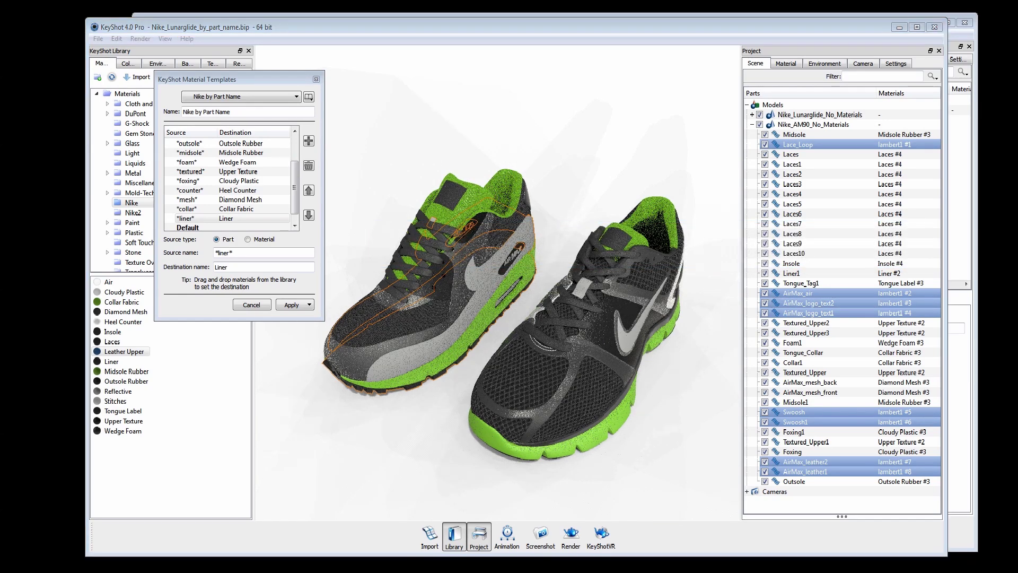
click(387, 422)
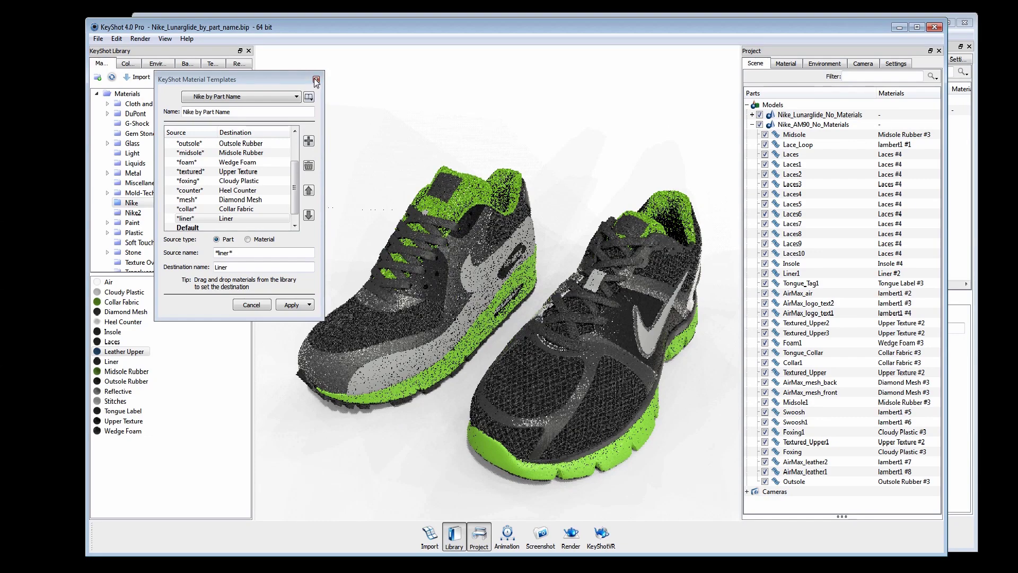
click(316, 79)
scroll(453, 393, up, 2)
Step: Apply Leather Upper, Air and Reflective to the Air Max leather panel, air unit and swoosh
middle_drag(453, 393, 444, 349)
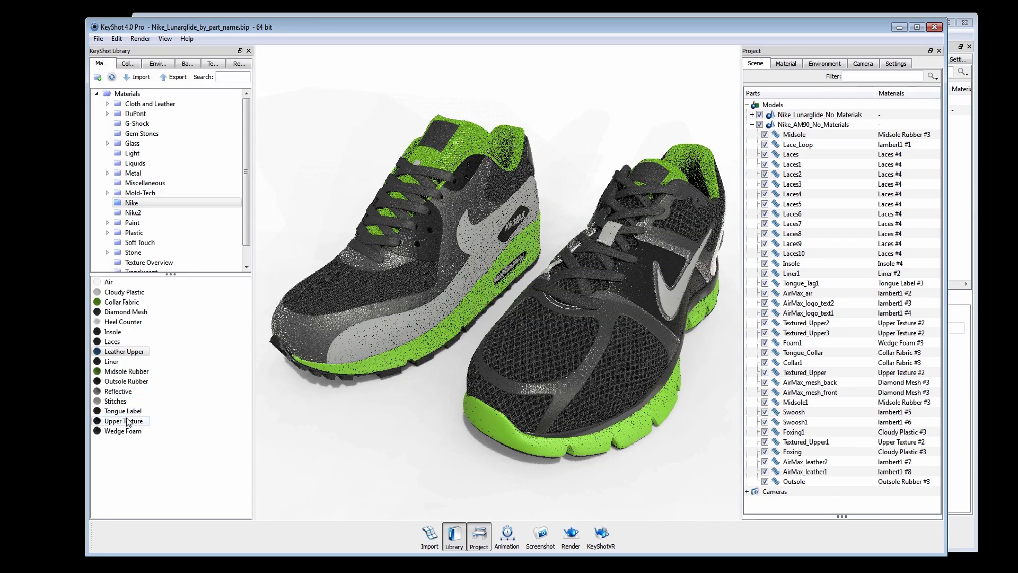
drag(125, 351, 364, 337)
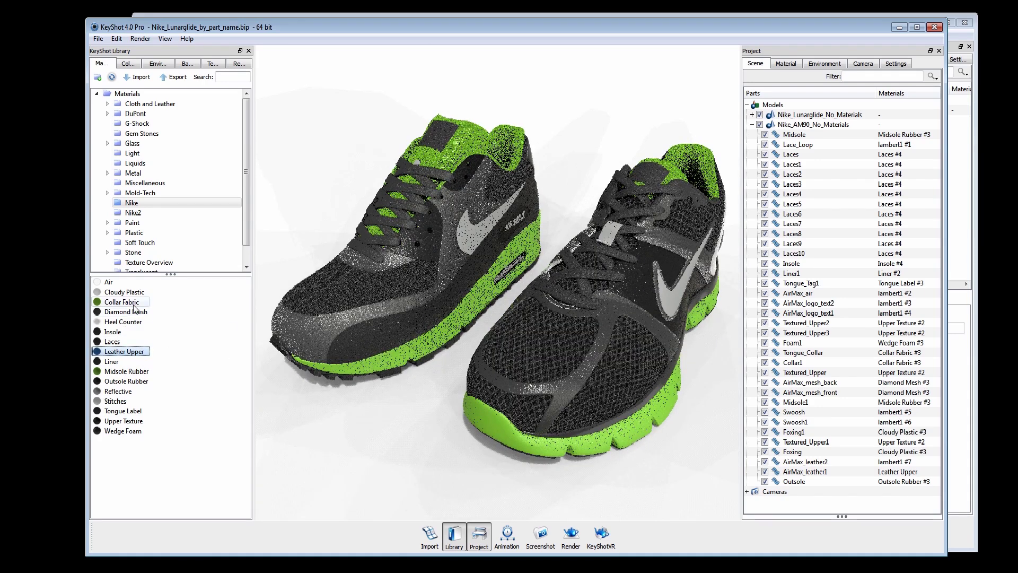
drag(109, 282, 513, 268)
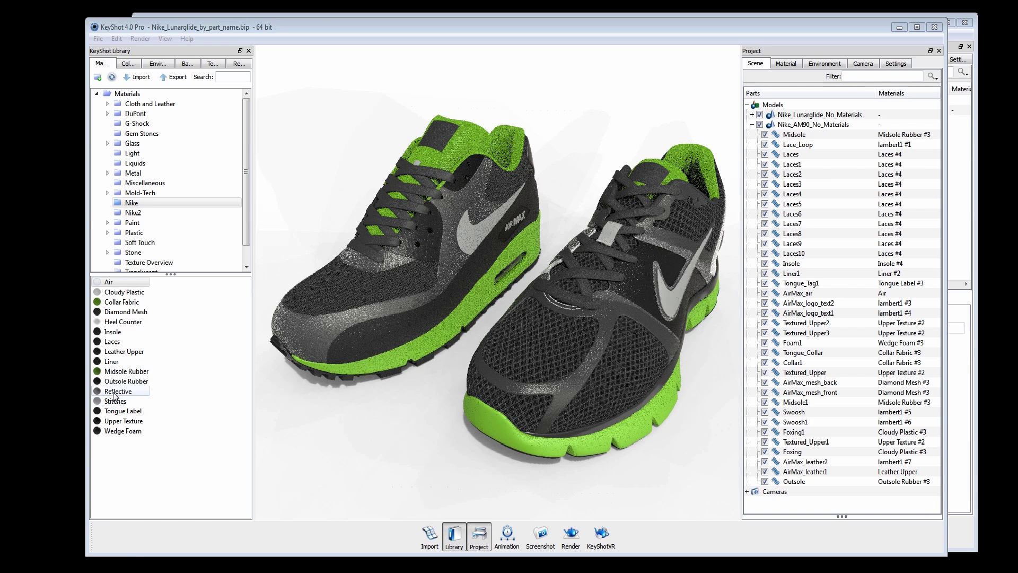
drag(114, 395, 465, 229)
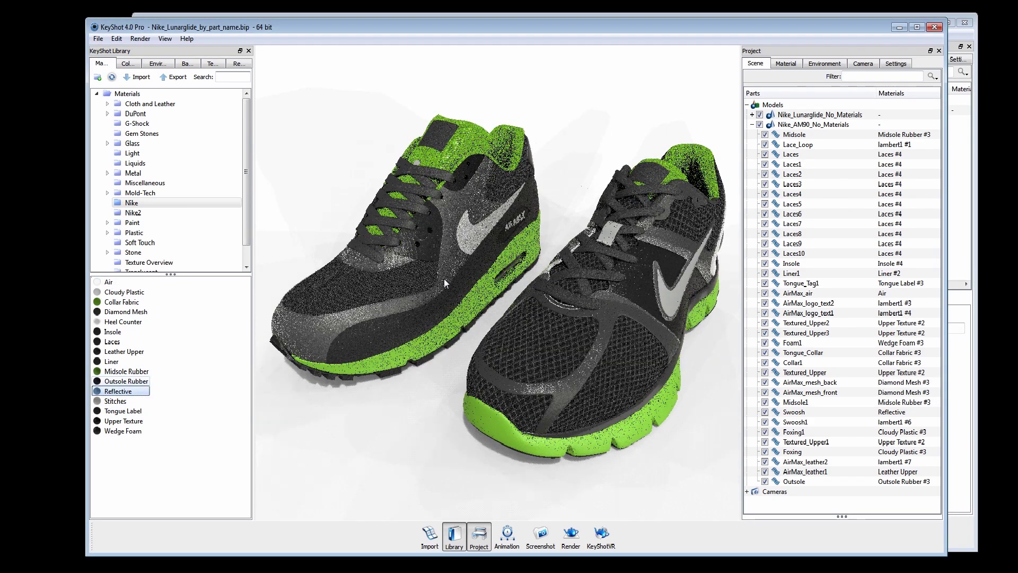
Step: Make the Air Max logo text Reflective as well
click(471, 233)
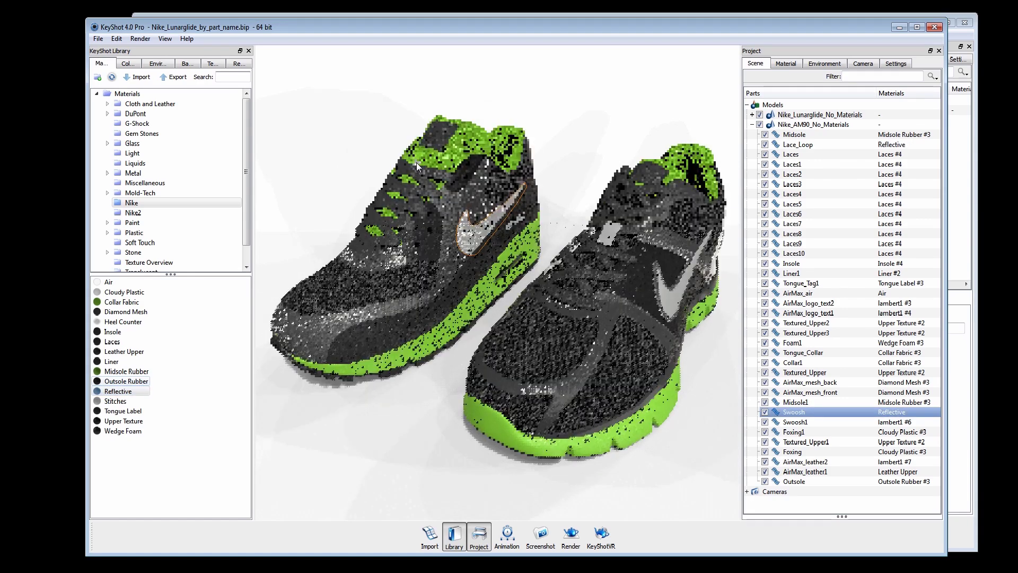
scroll(523, 224, up, 5)
scroll(529, 177, up, 3)
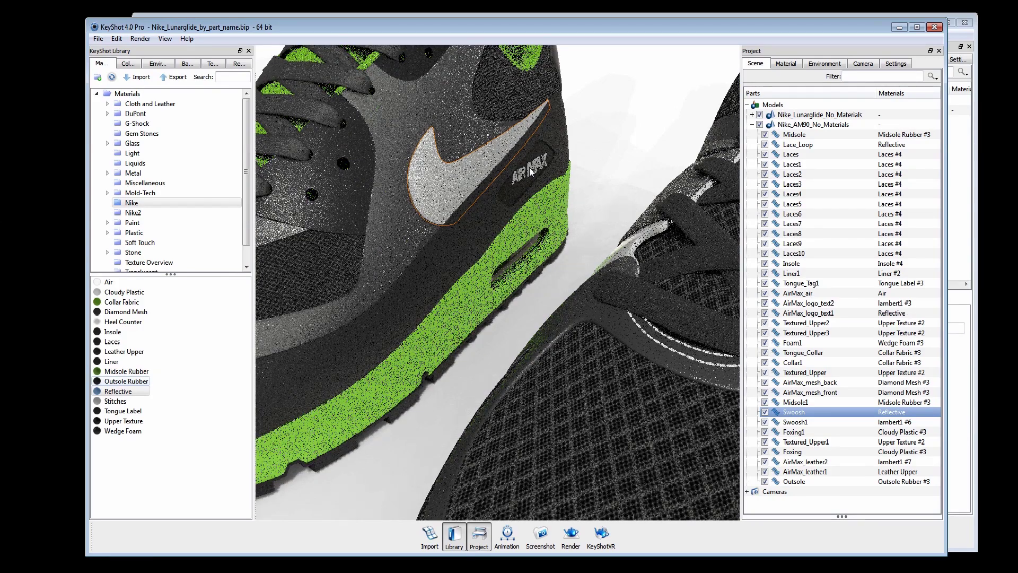
shift+right_click(529, 168)
scroll(558, 256, down, 3)
scroll(559, 256, down, 5)
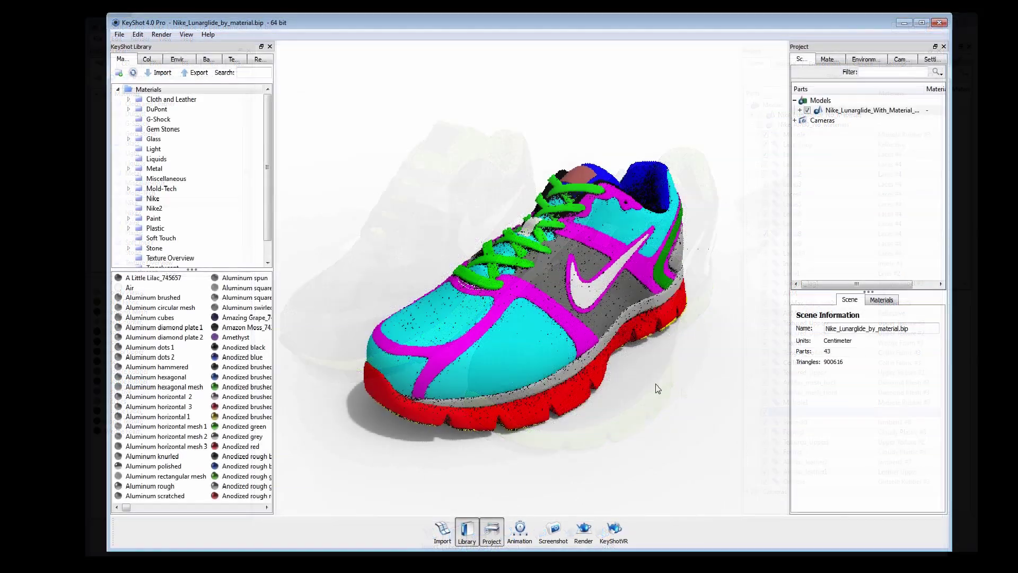
Step: Expand the Lunarglide's full part tree, then enlarge and widen the Project panel to show full material names
scroll(654, 370, up, 4)
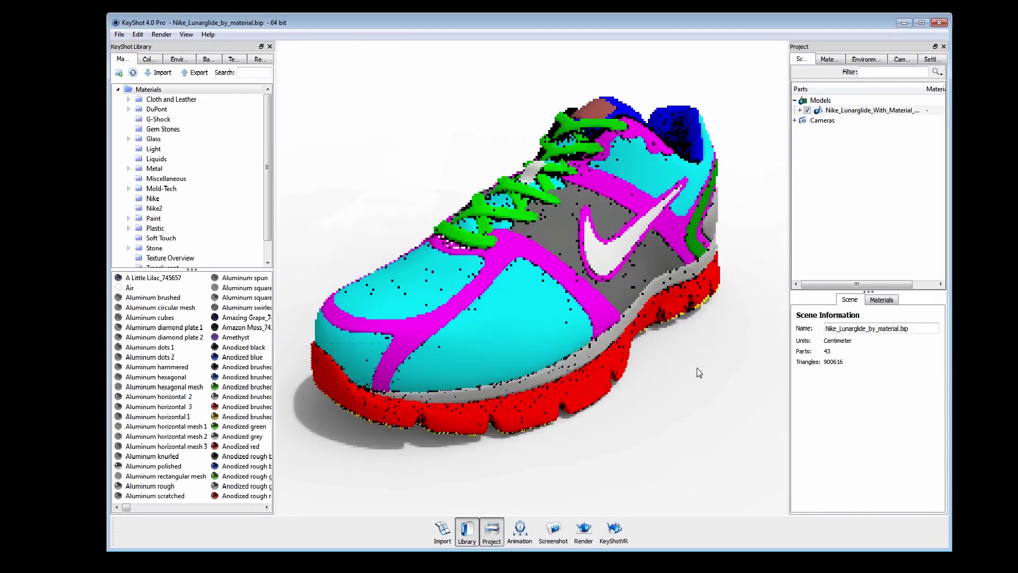
right_click(830, 110)
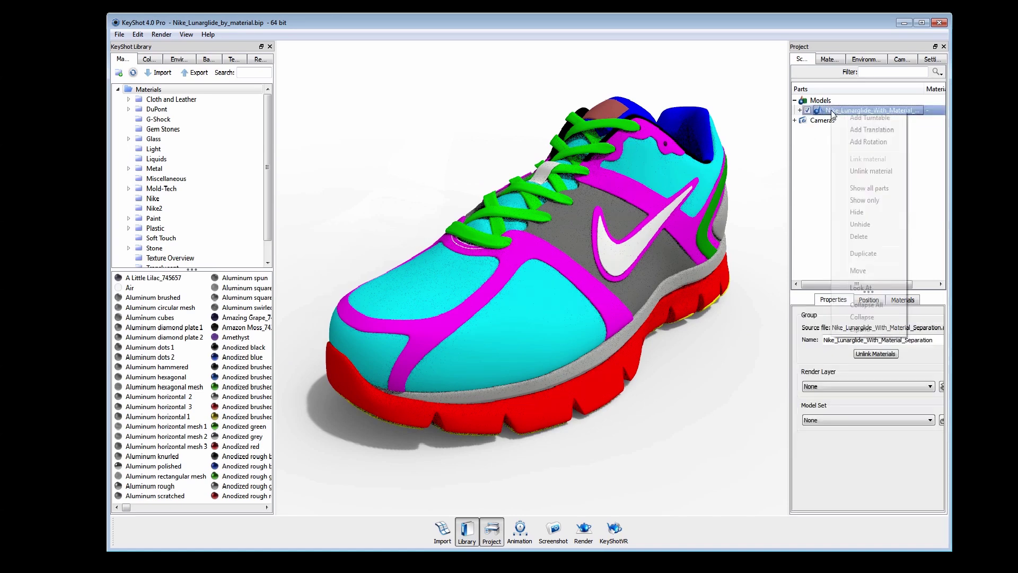
click(861, 329)
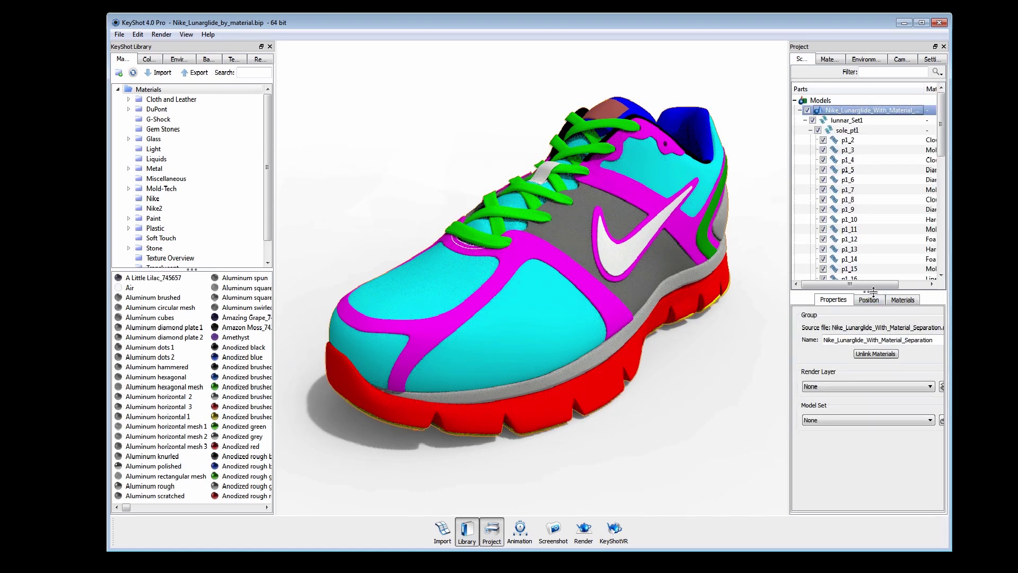
drag(873, 291, 868, 510)
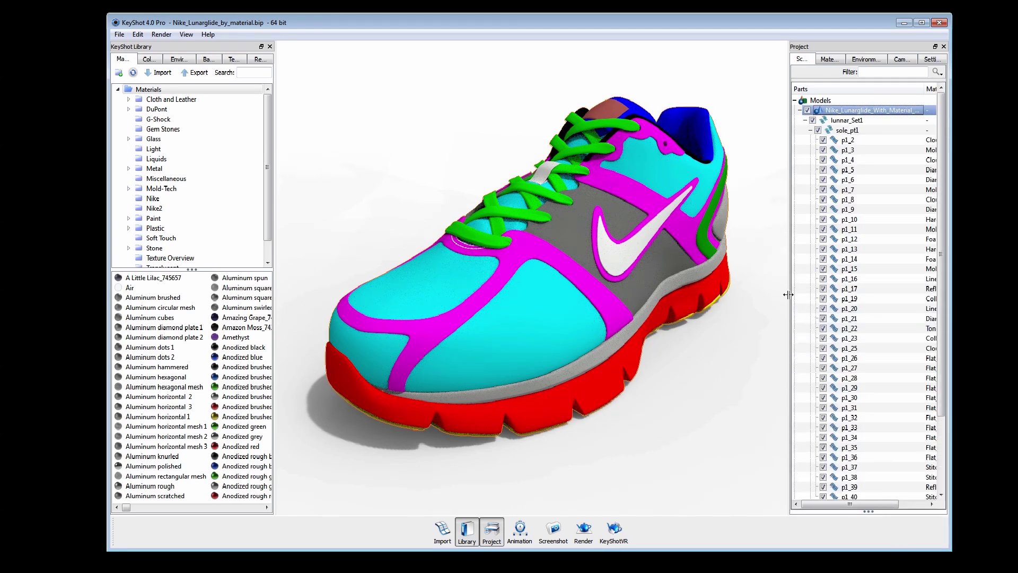
drag(789, 295, 733, 295)
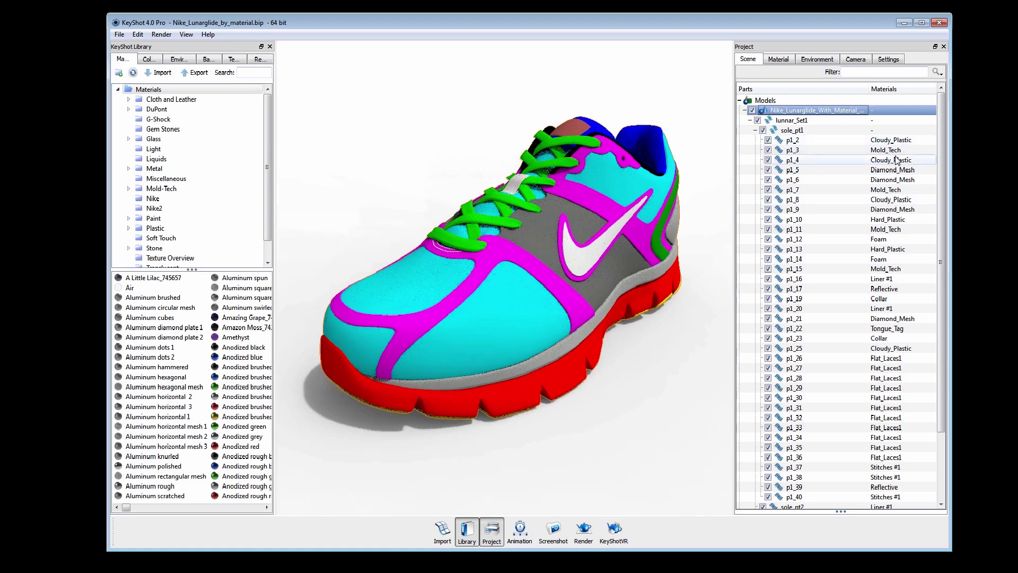
Step: Locate parts p1_9, p1_26, p1_36 and the lace parts p1_26–p1_36 on the shoe, then deselect
click(893, 212)
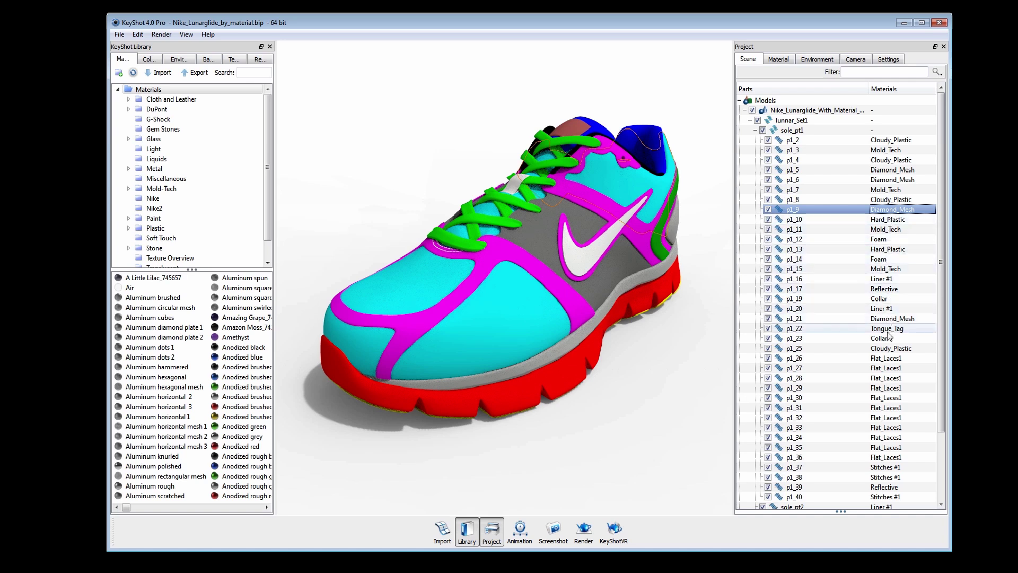
click(895, 361)
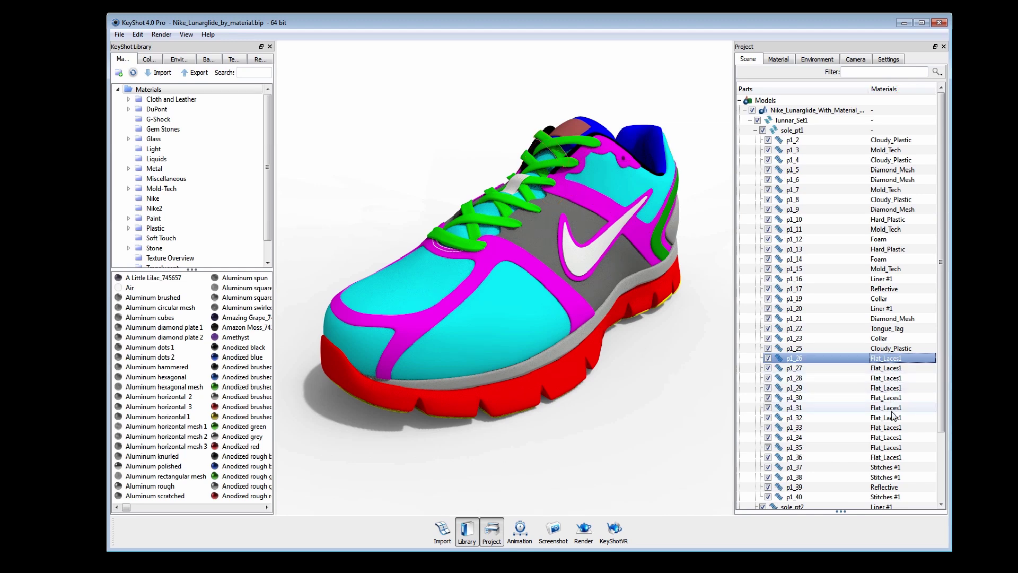
click(893, 459)
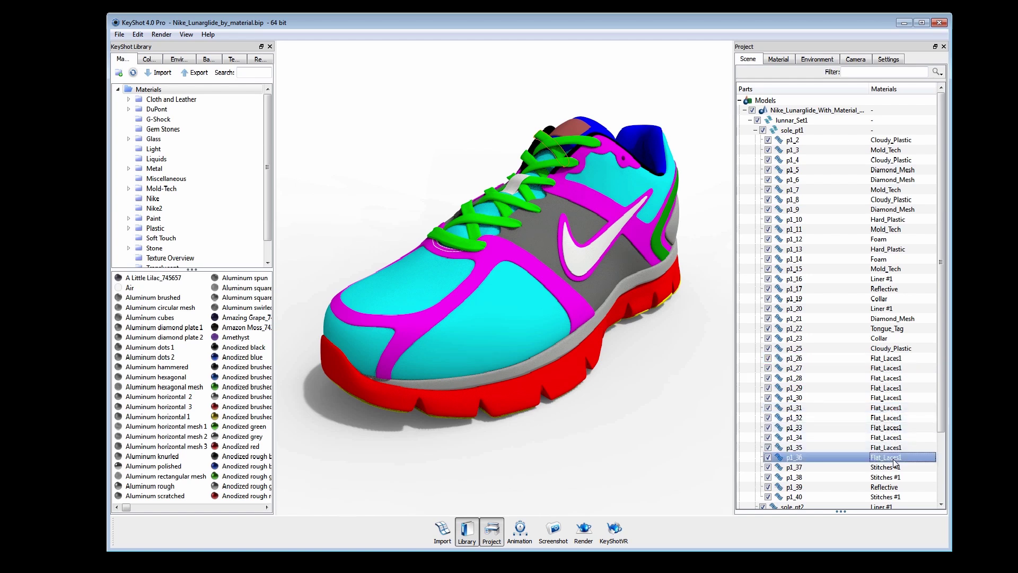
shift+click(898, 359)
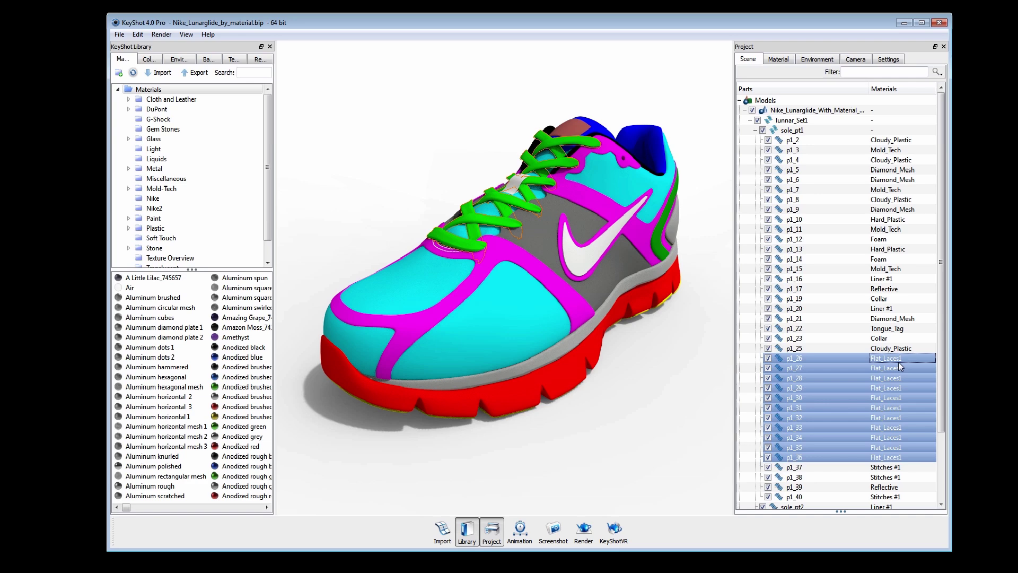
click(688, 402)
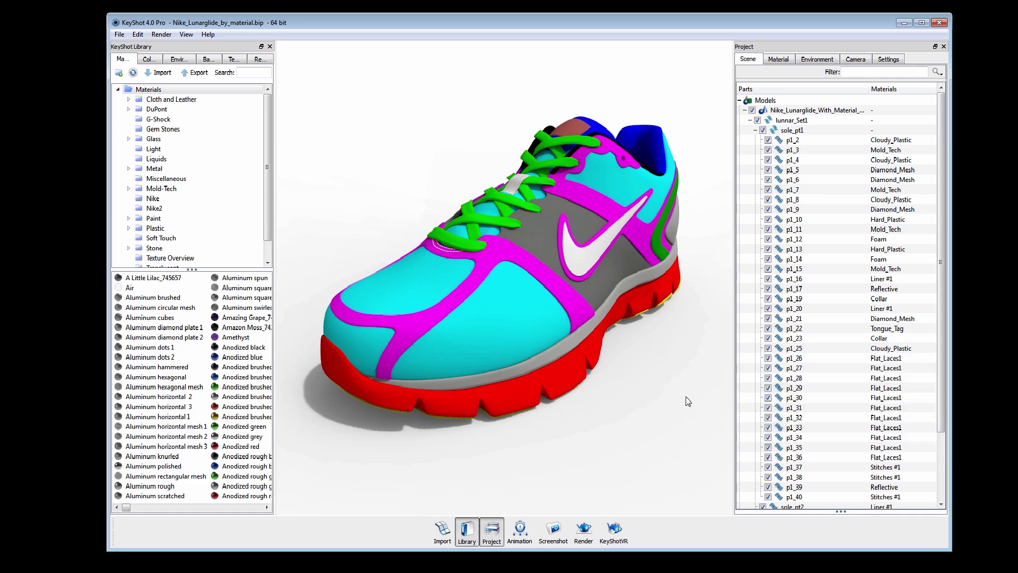
Step: In Material Templates, delete the yuk template
click(186, 35)
click(212, 130)
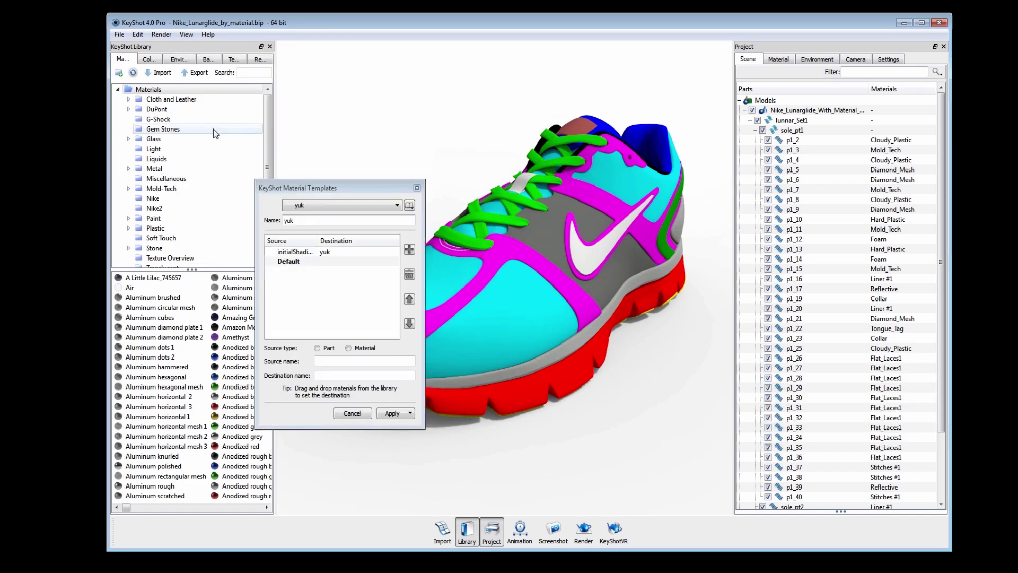
click(410, 205)
click(451, 231)
click(337, 319)
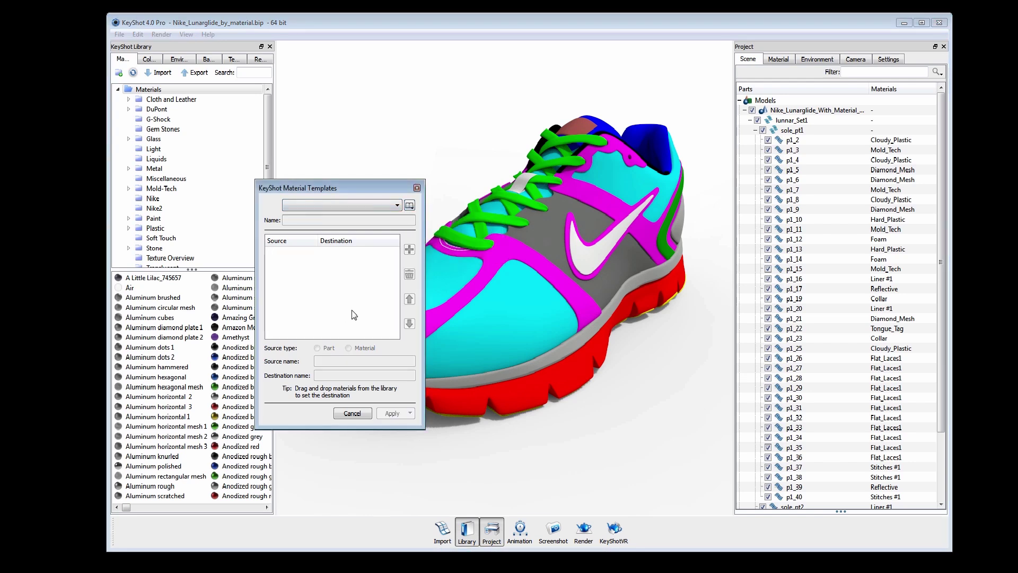
Step: Create a manual, material-based template named Nike by Material and add three mapping rows
click(410, 205)
click(451, 218)
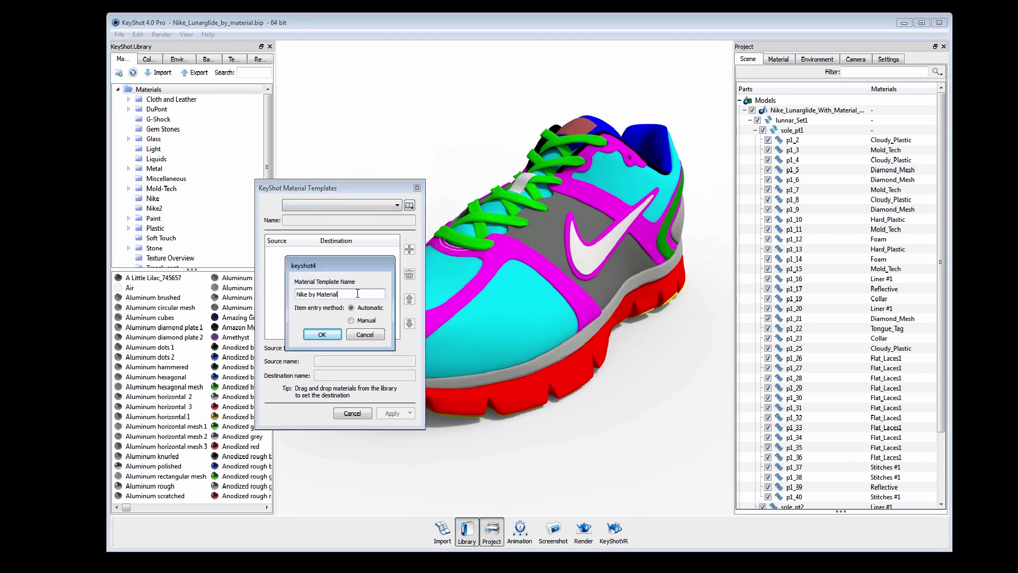
click(351, 321)
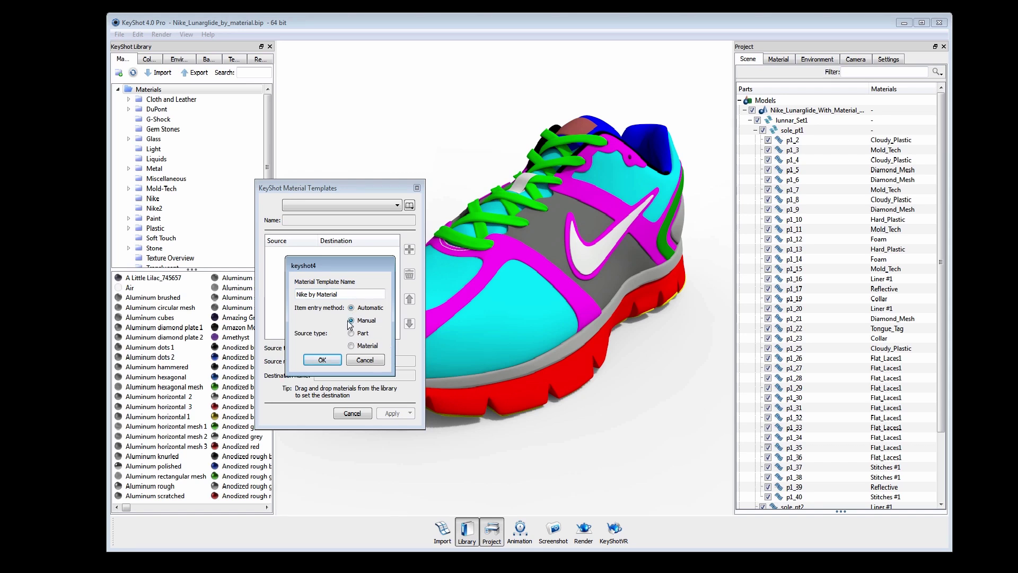
click(333, 360)
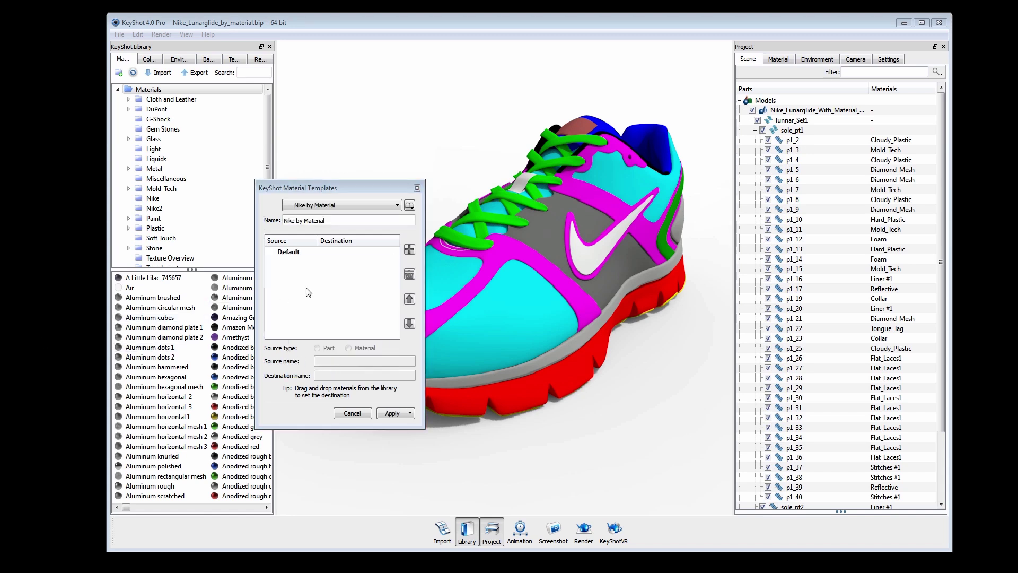
click(410, 251)
click(410, 251)
click(409, 251)
Step: Add a fourth mapping row, then apply Heel Counter to the heel and Collar Fabric to the collar
click(410, 250)
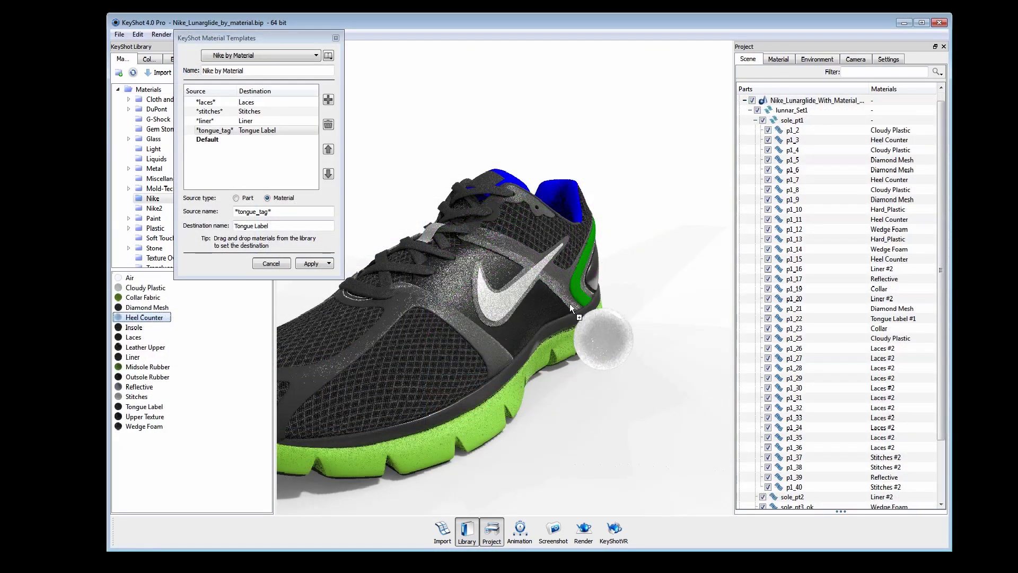
drag(569, 303, 578, 290)
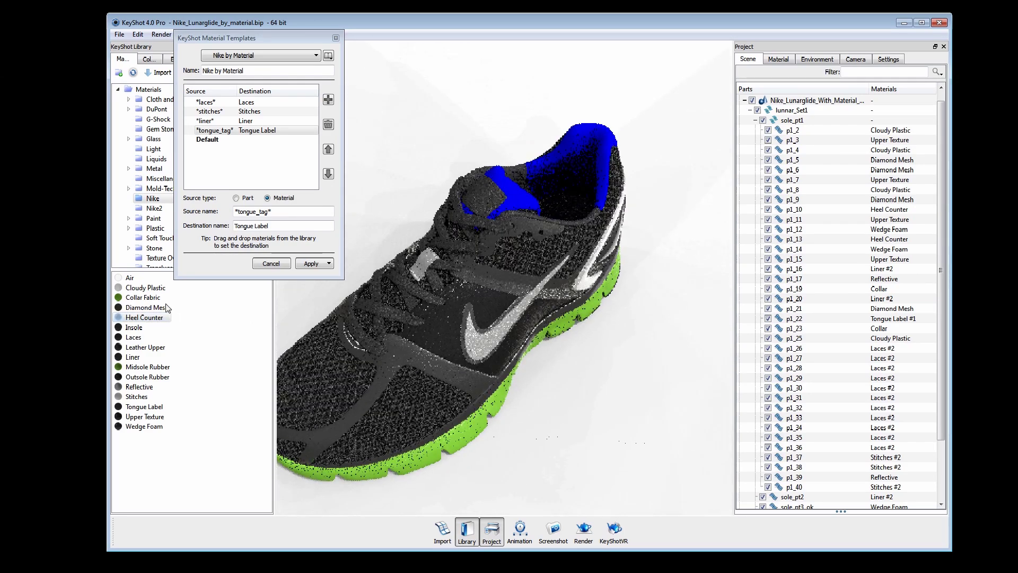
drag(143, 298, 573, 145)
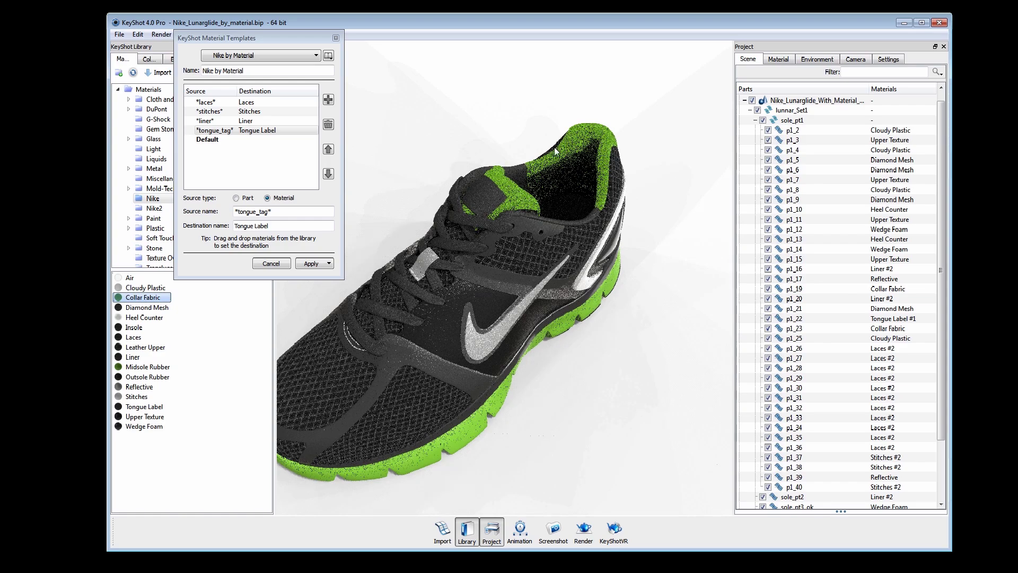
Step: Zoom in on the tongue label and laces, then pull back to a low side view of the green sole
drag(554, 405, 614, 401)
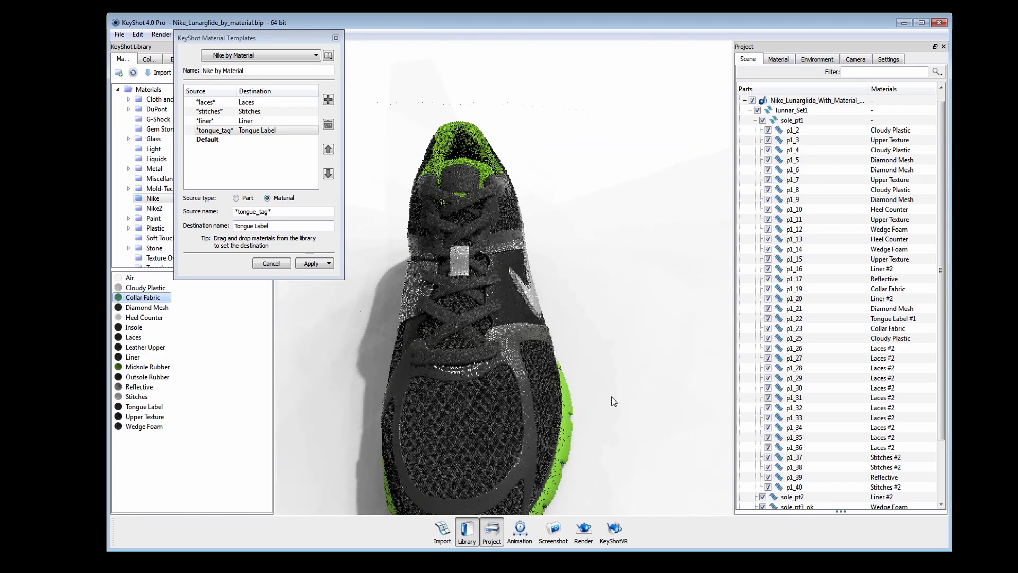
scroll(613, 401, up, 5)
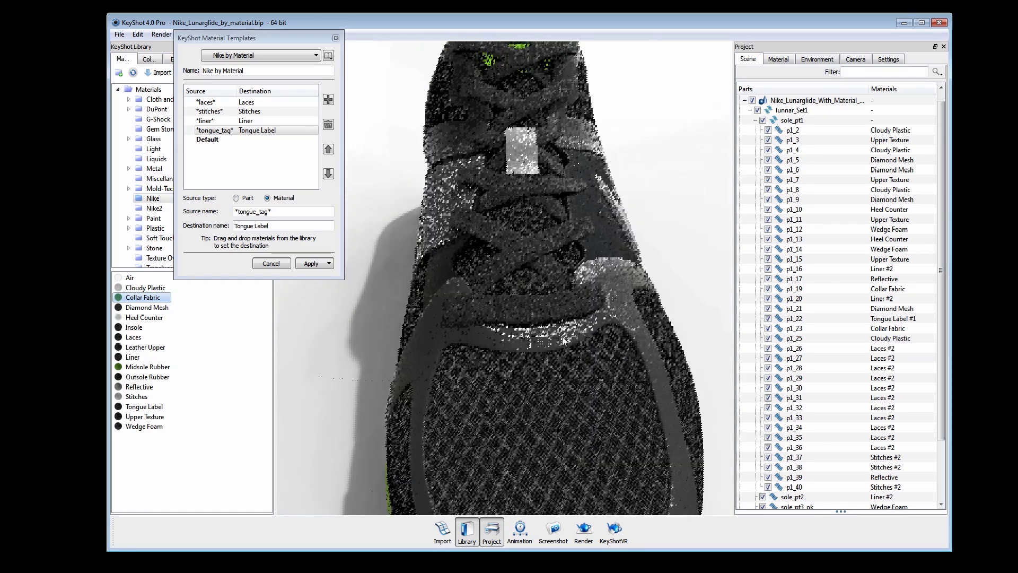
scroll(563, 340, up, 6)
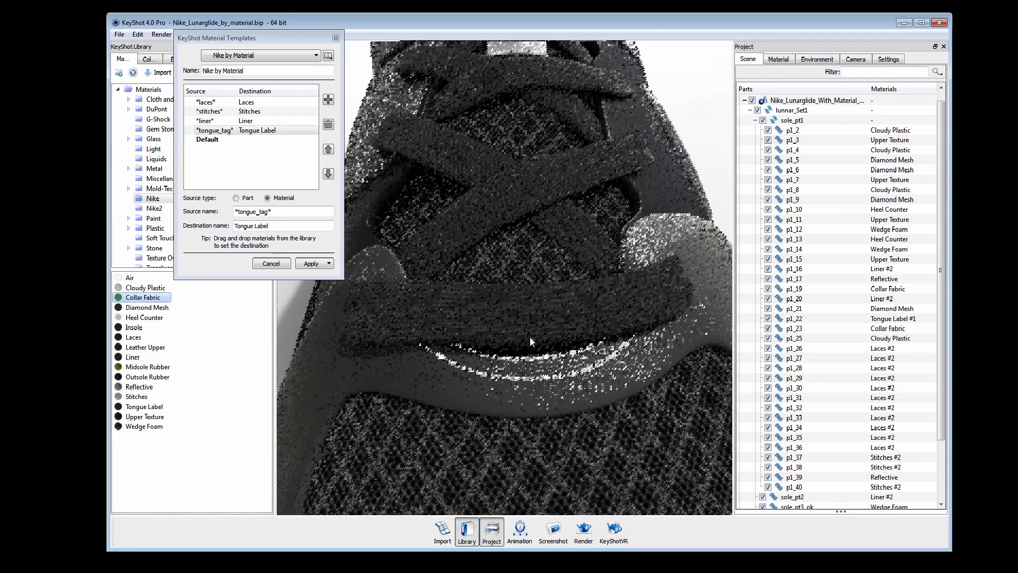
scroll(555, 415, down, 4)
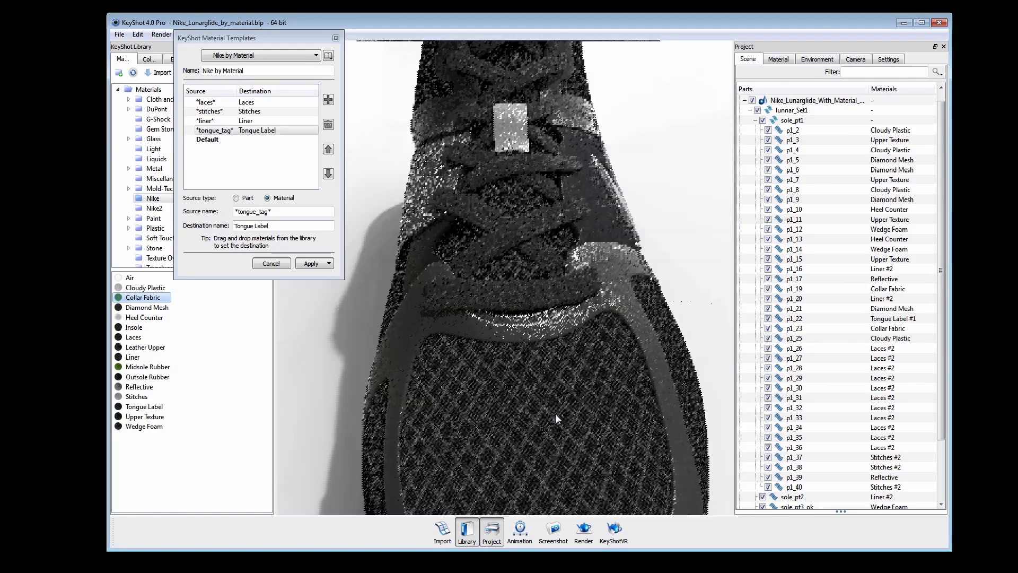
scroll(556, 415, down, 3)
drag(556, 414, 493, 378)
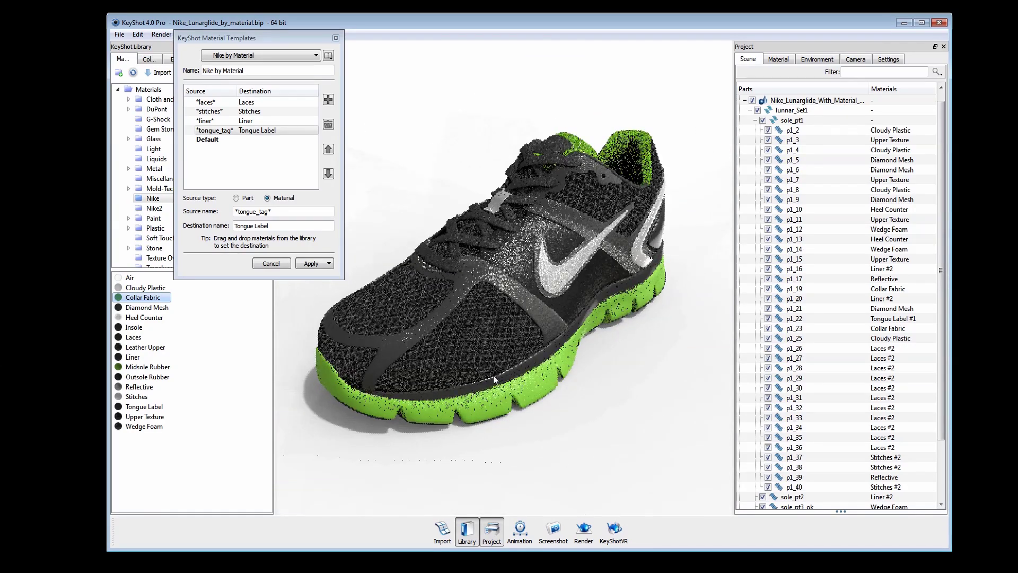
Step: Add an automatic template named Automatic Entry Method, enlarge the window to review its mappings, and close it
click(328, 55)
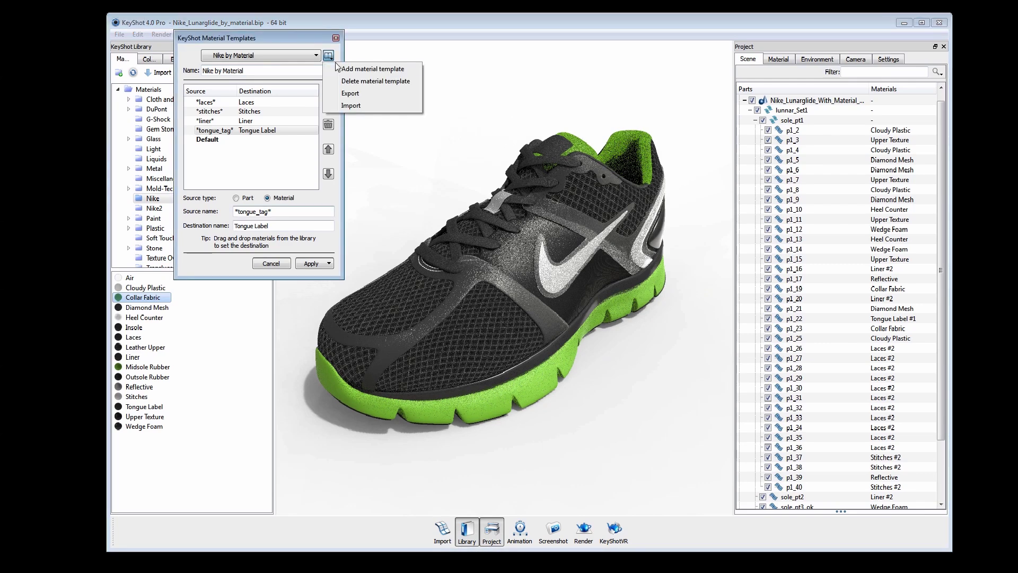
click(361, 67)
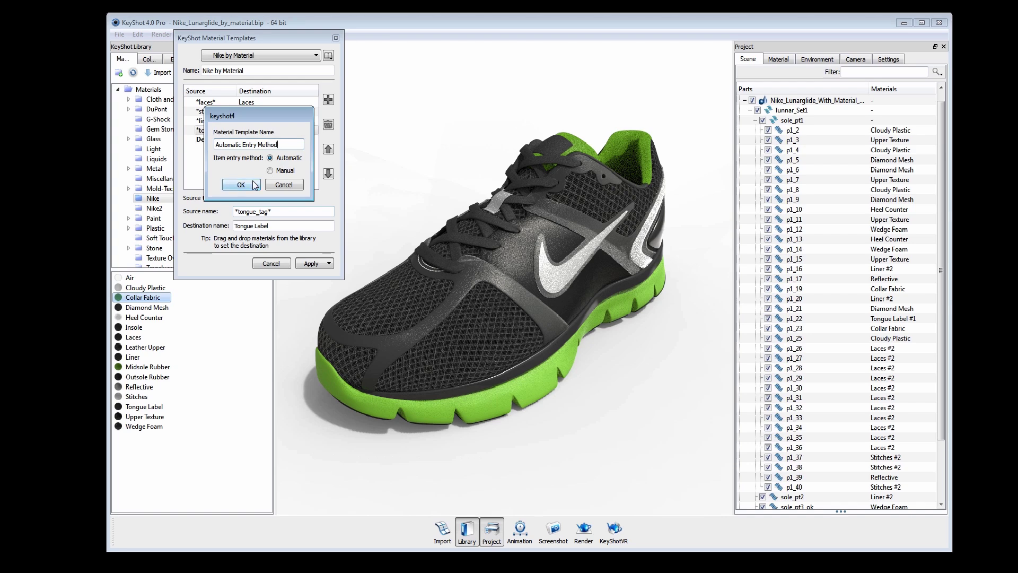
click(242, 185)
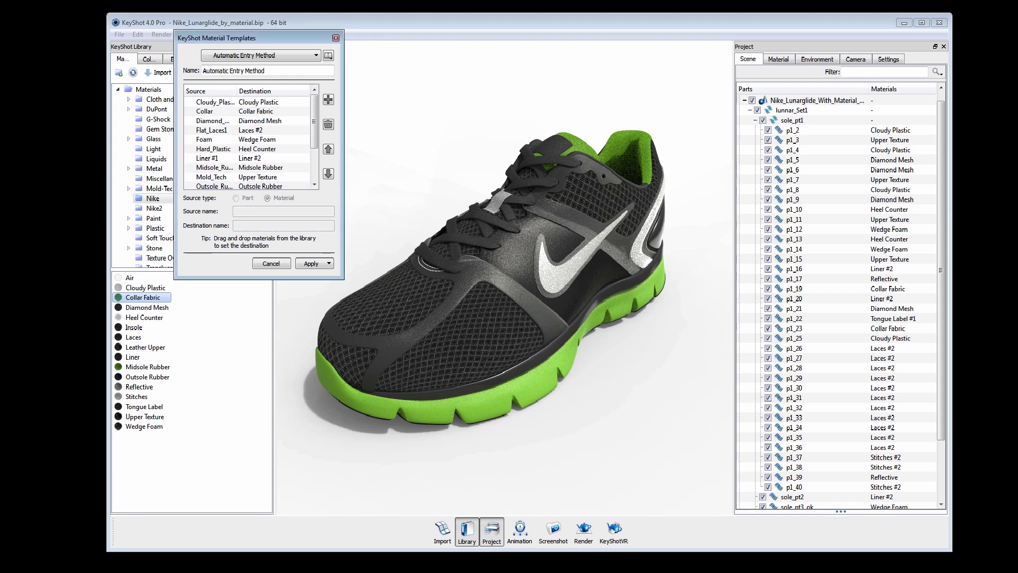
drag(292, 278, 283, 354)
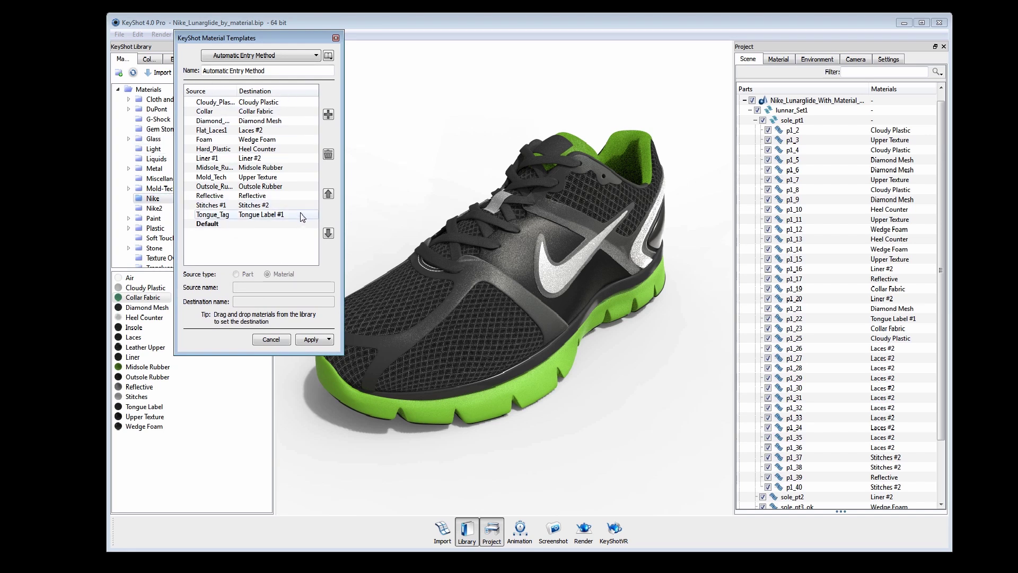
click(336, 38)
Step: Move the Lunarglide model to the right along the red axis to make room
drag(357, 185, 450, 249)
right_click(788, 111)
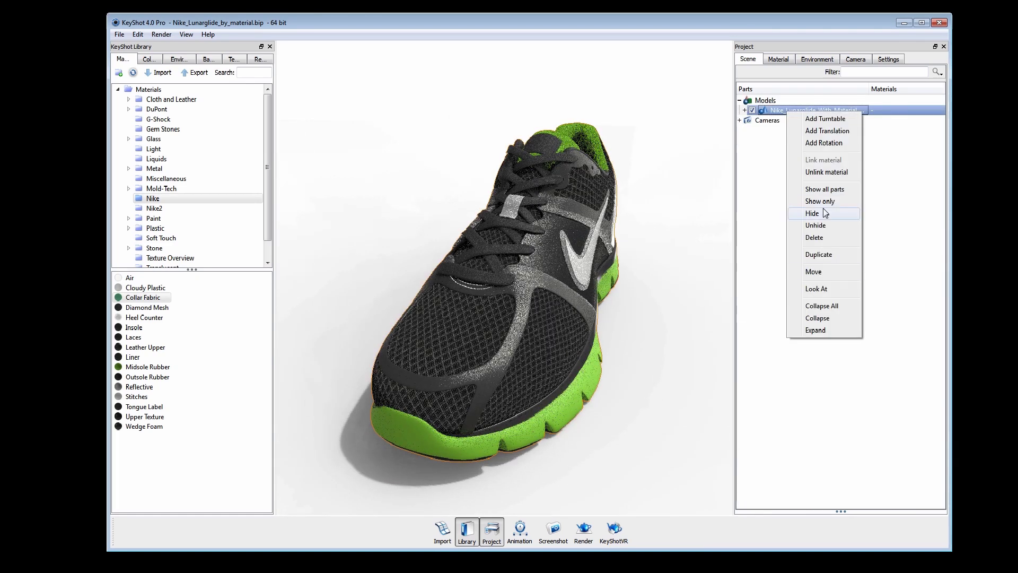
click(813, 271)
drag(586, 289, 722, 261)
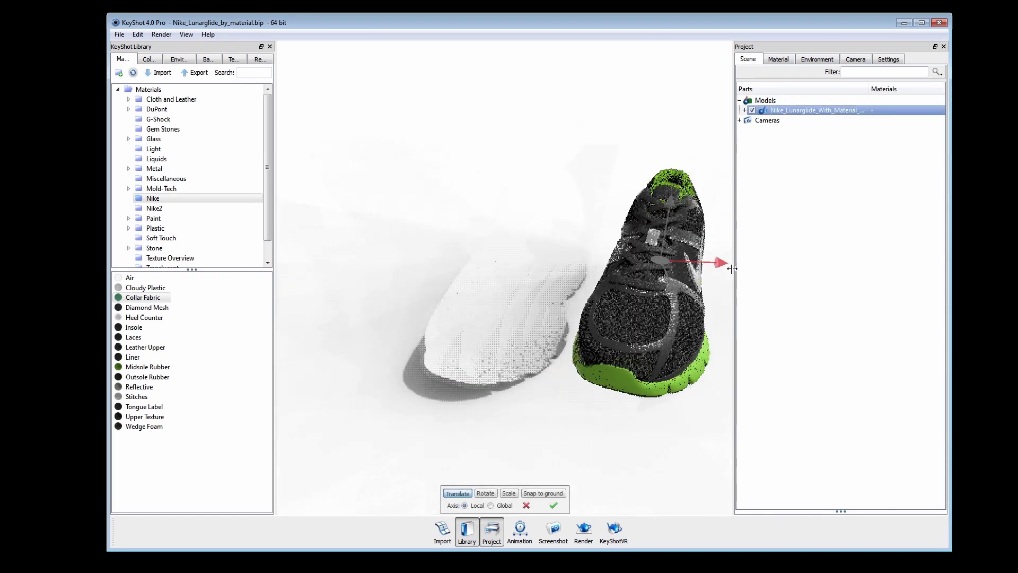
click(536, 508)
Step: Import the Nike_AM90 model from the desktop with Use Material Template enabled
click(442, 529)
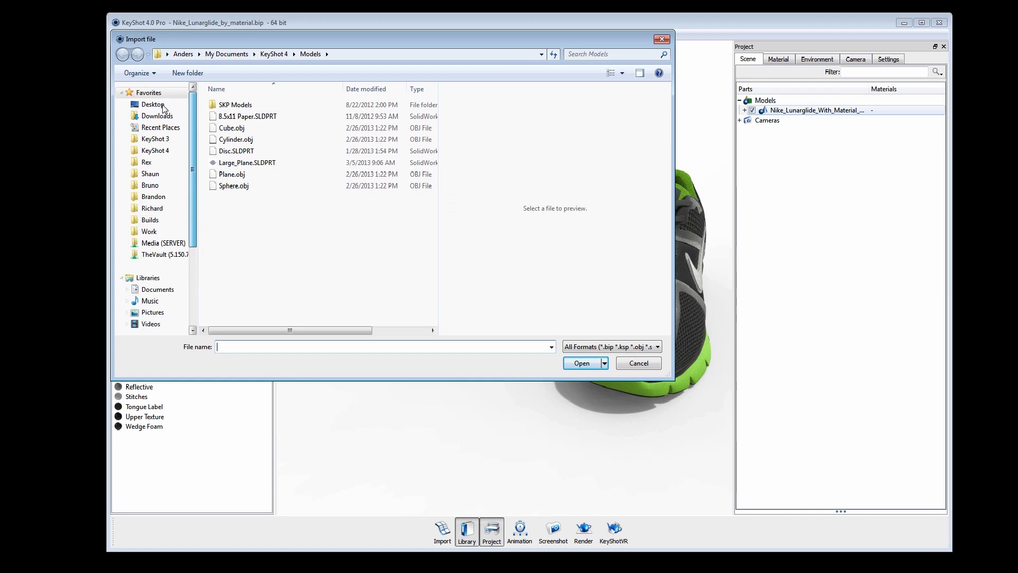
click(152, 105)
double_click(244, 162)
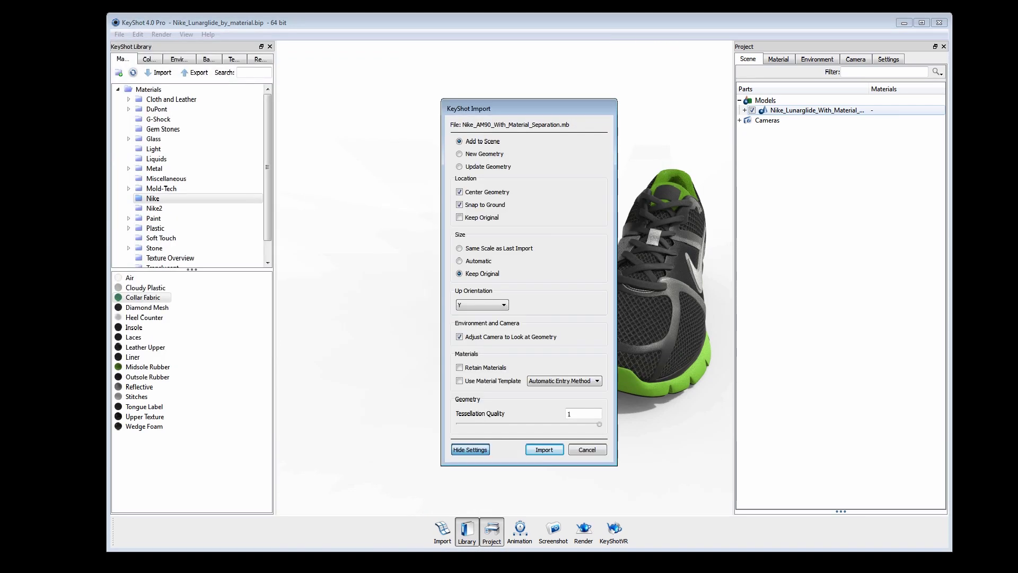
click(476, 381)
click(546, 449)
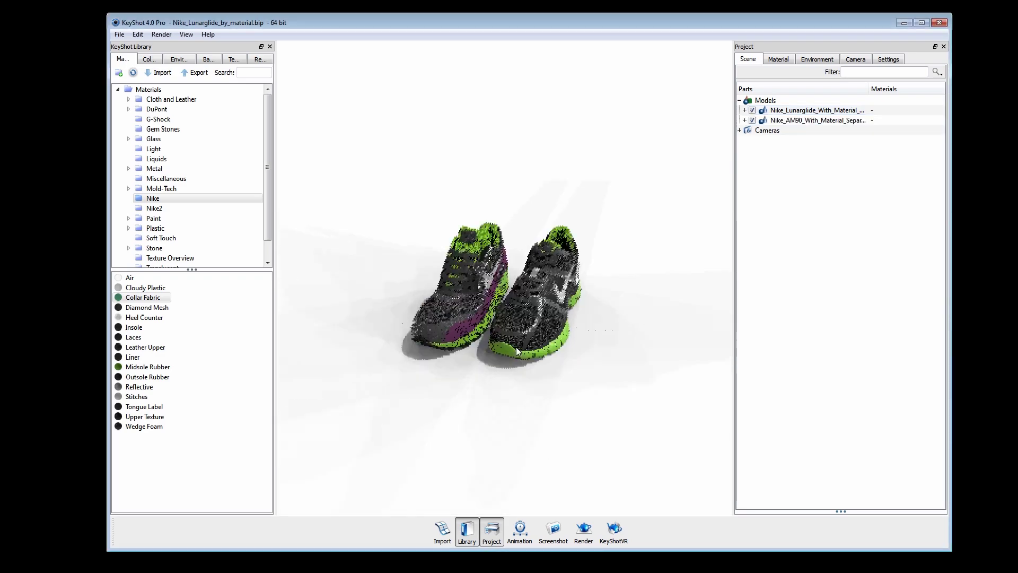
Step: Give the Air Max 90's purple side panel the Leather Upper material and frame both shoes
scroll(516, 350, up, 5)
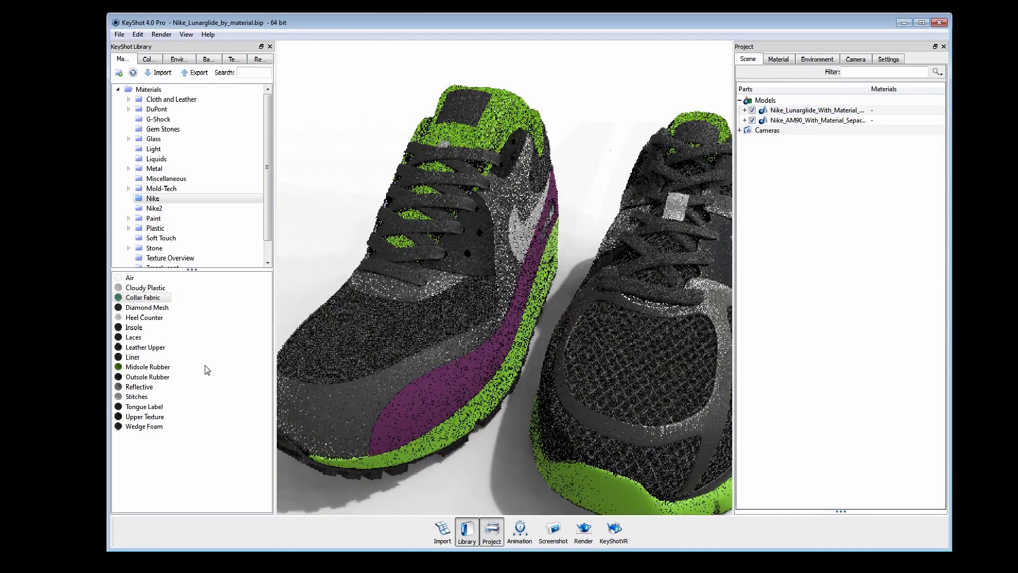
drag(146, 347, 442, 396)
drag(538, 325, 491, 330)
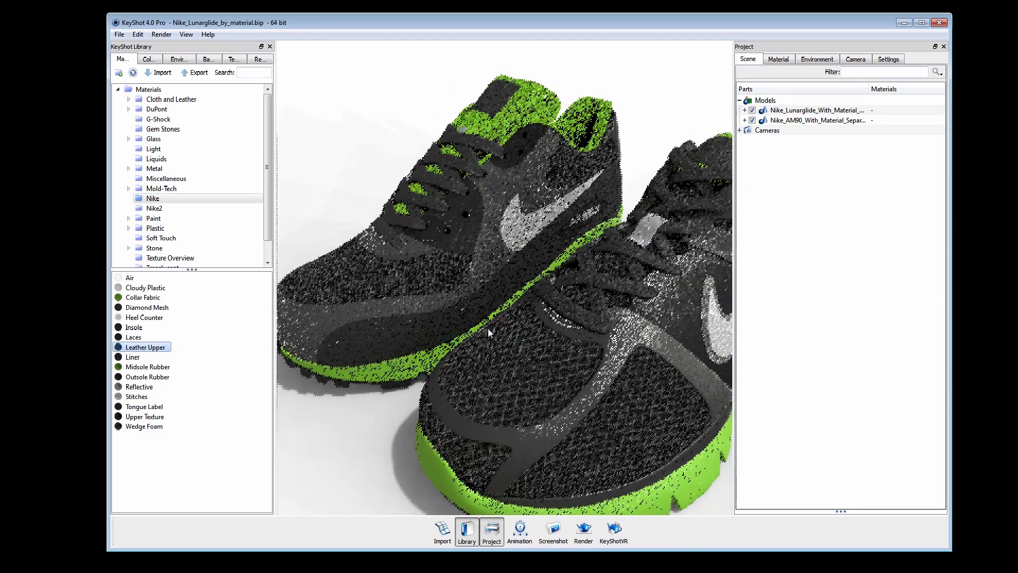
scroll(488, 331, down, 5)
drag(578, 323, 495, 323)
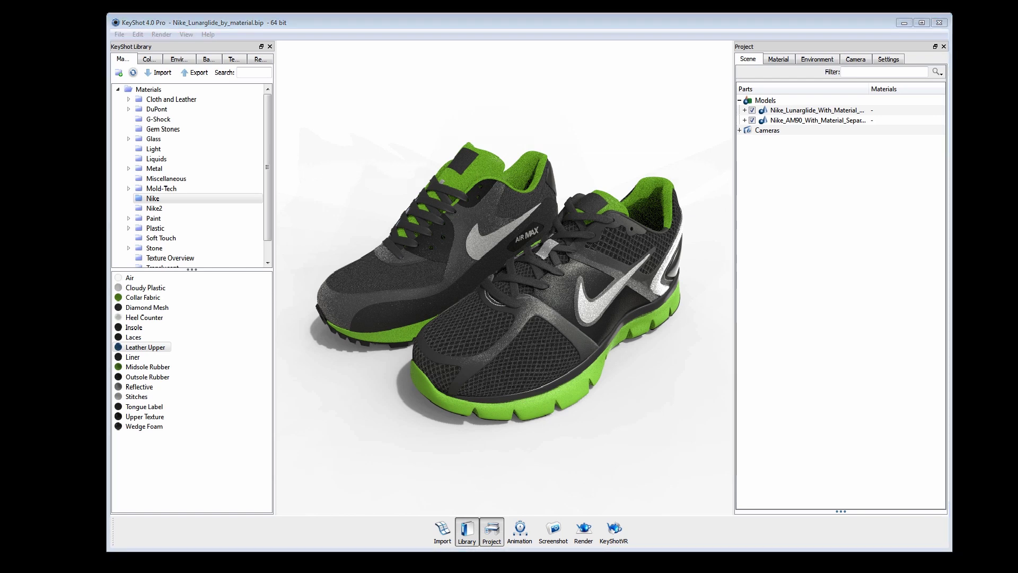
click(186, 34)
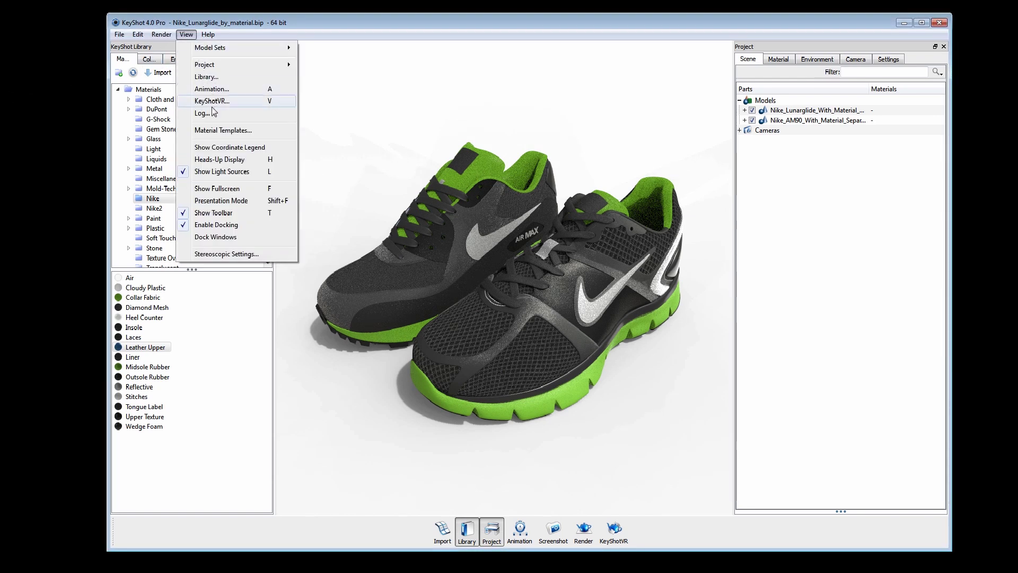
Step: Import Nike Running - Taupe Orange.kmtp and apply it to the scene, turning both shoes taupe and orange
click(222, 131)
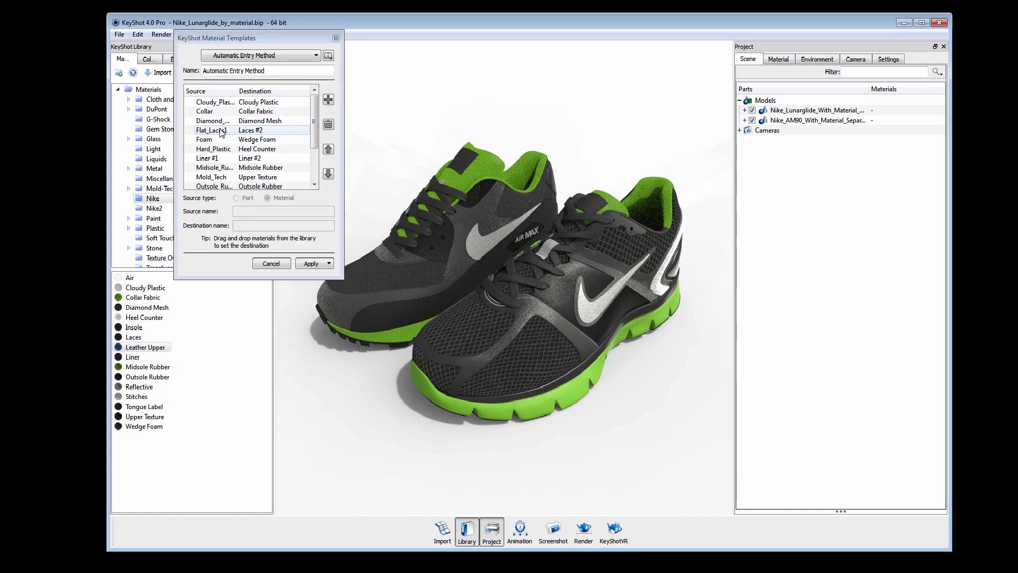
click(328, 57)
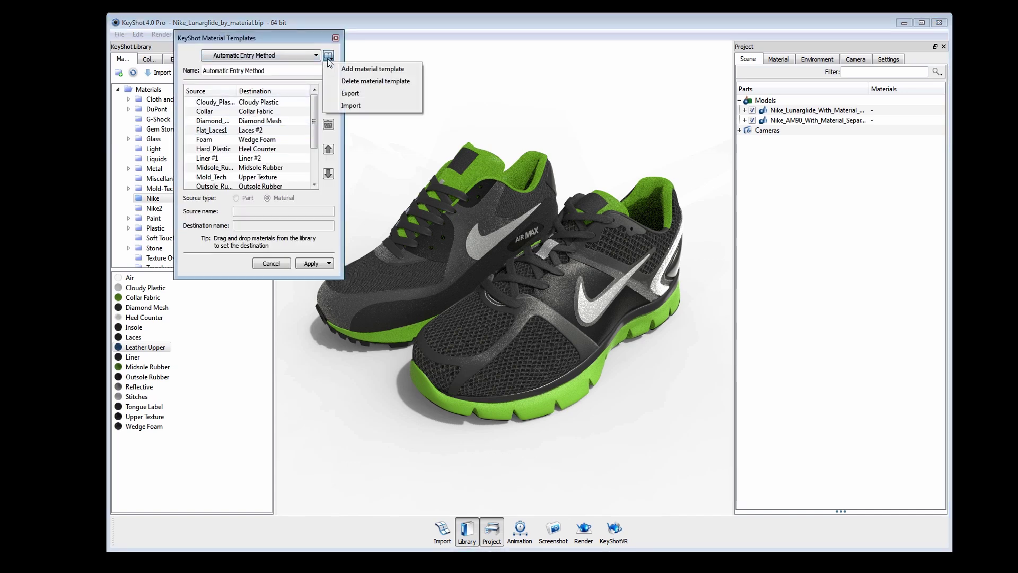
click(343, 106)
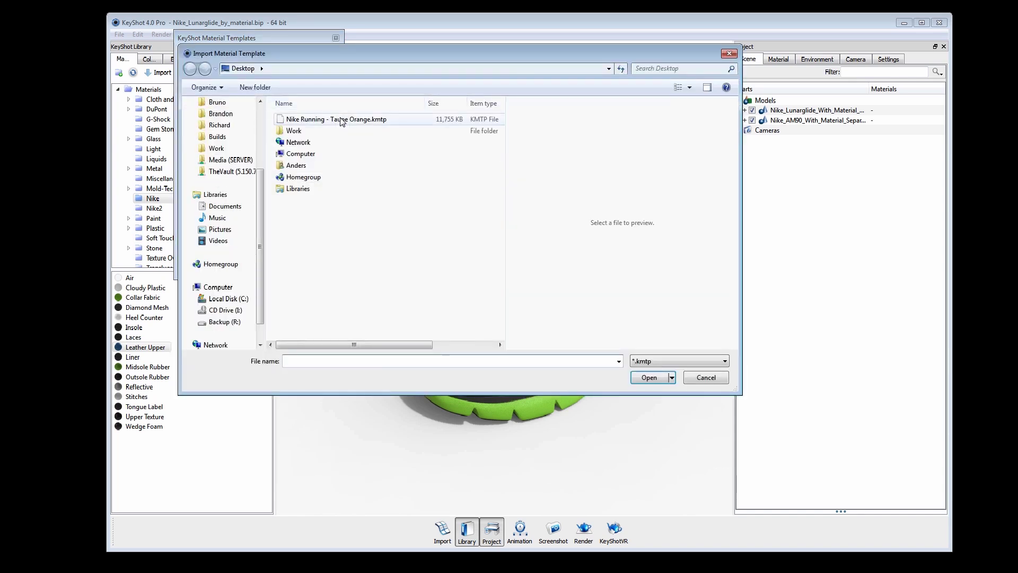
click(341, 121)
click(653, 378)
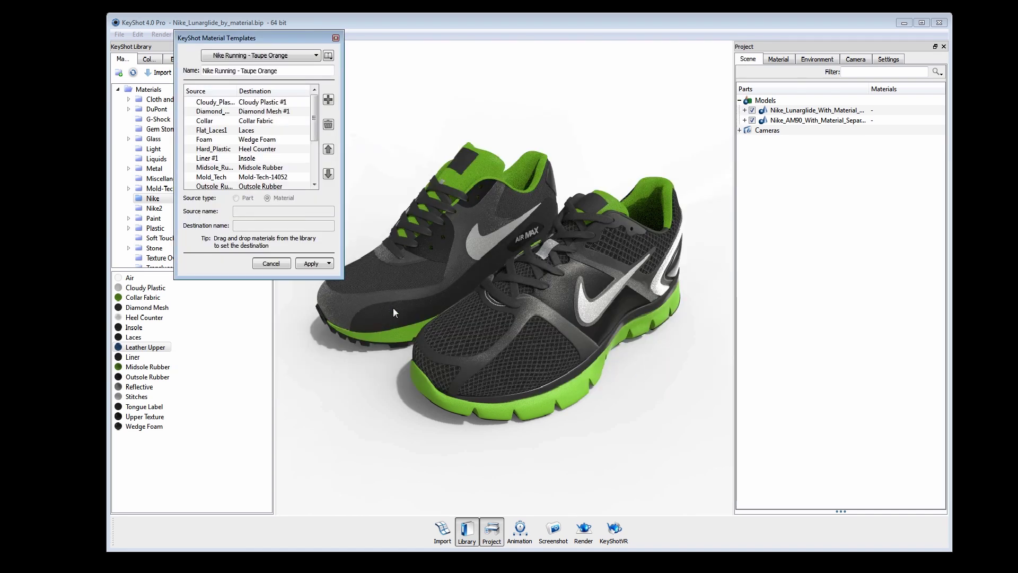
click(329, 263)
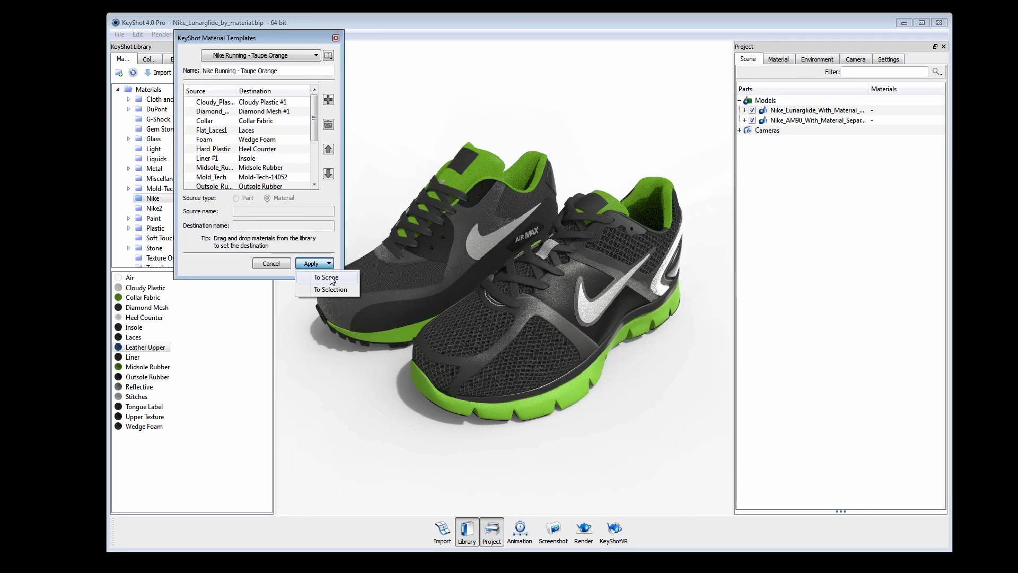
click(330, 278)
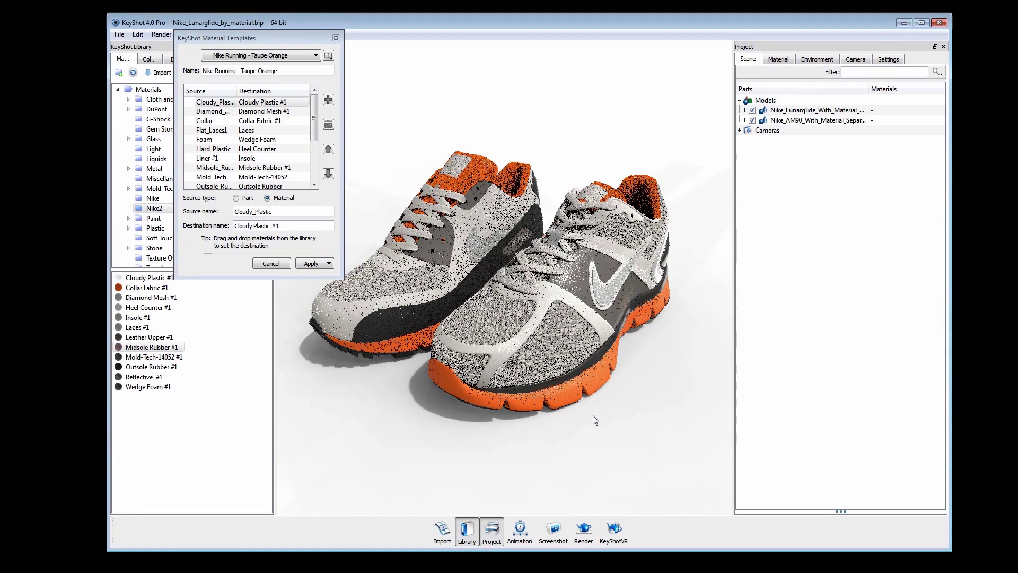
scroll(647, 408, up, 2)
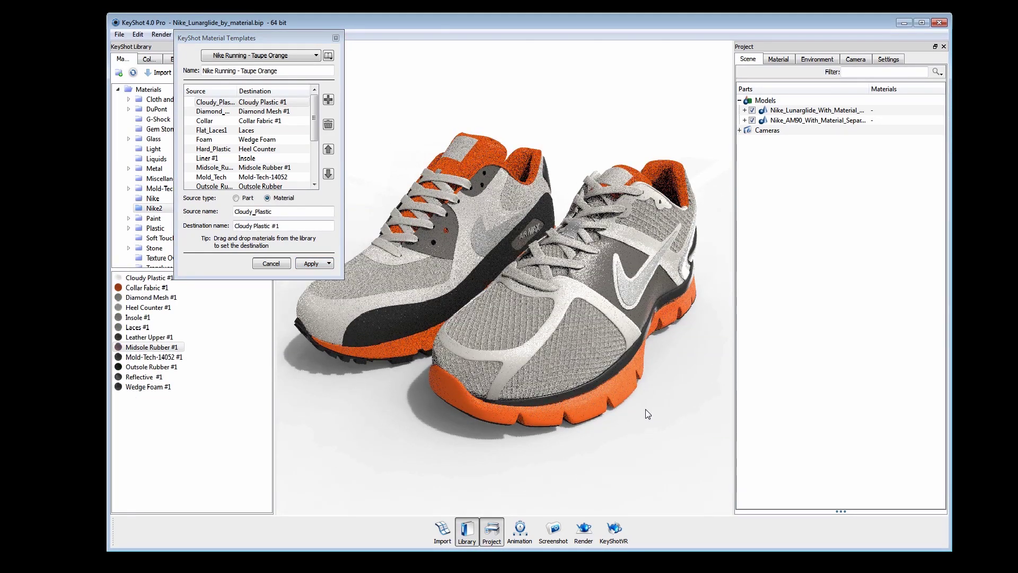
click(336, 38)
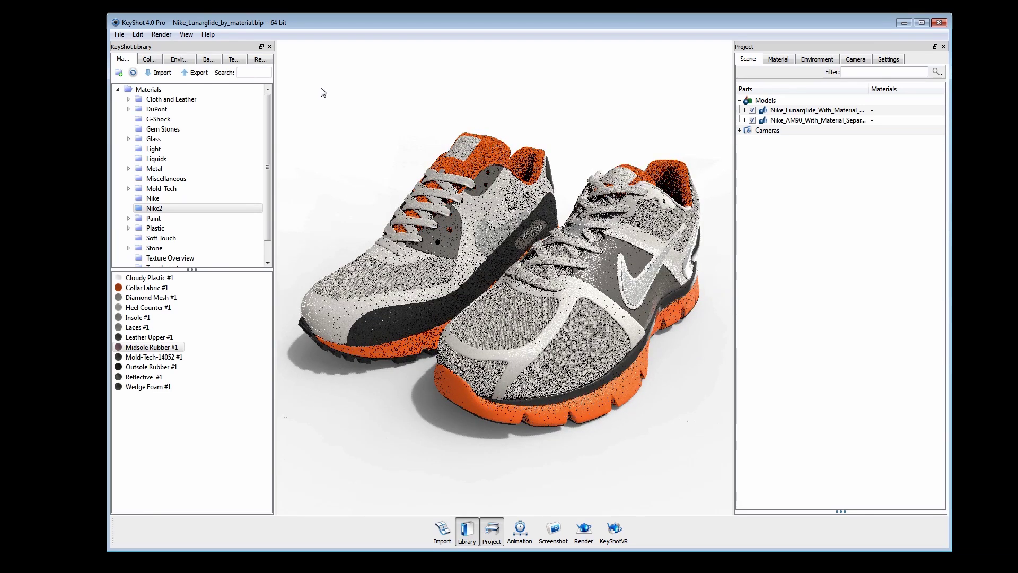
Step: Apply the Automatic Entry Method template to the scene, restoring black and green, then orbit slightly
click(187, 35)
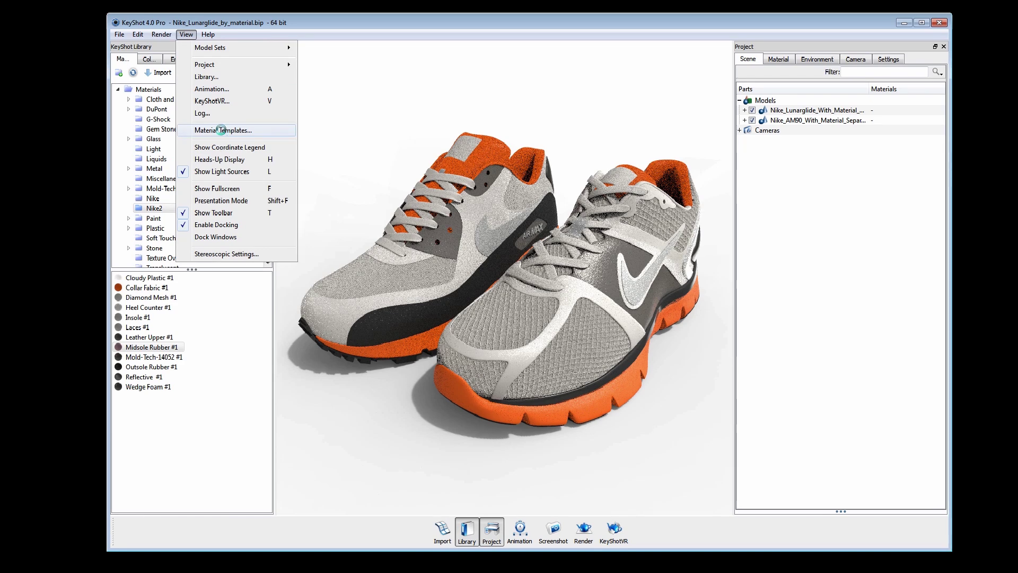
click(220, 130)
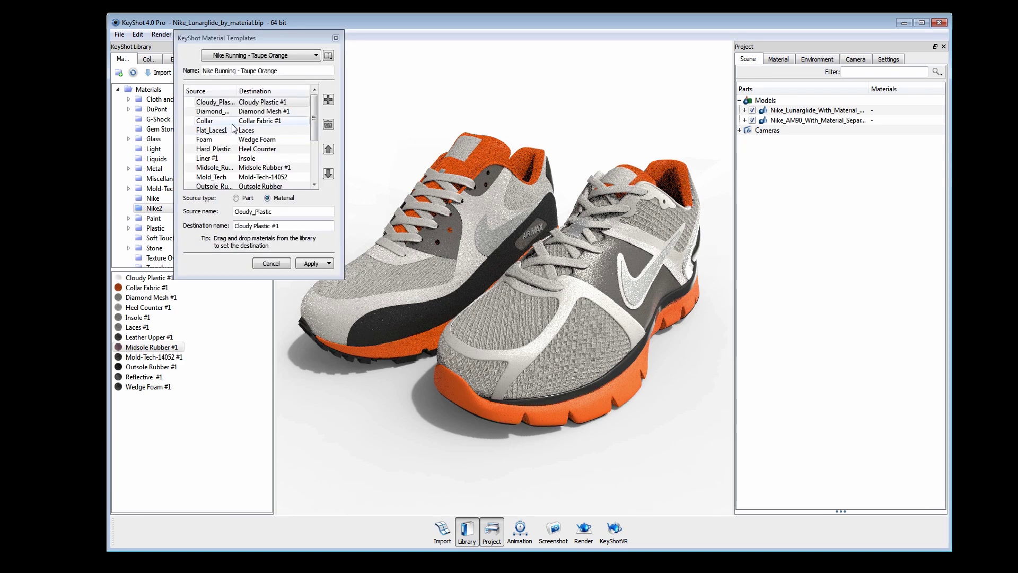
click(285, 58)
click(281, 75)
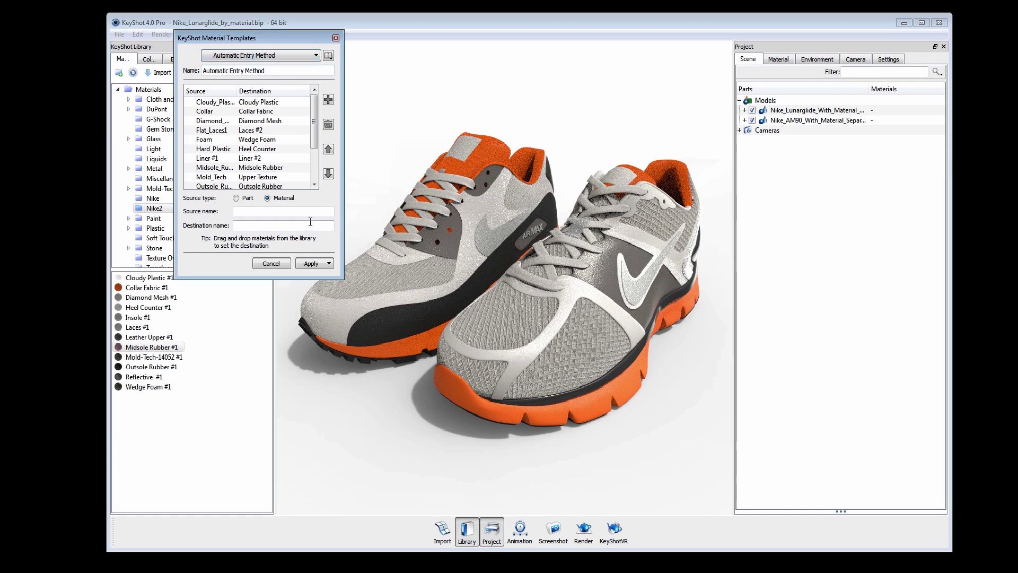
click(329, 263)
click(336, 38)
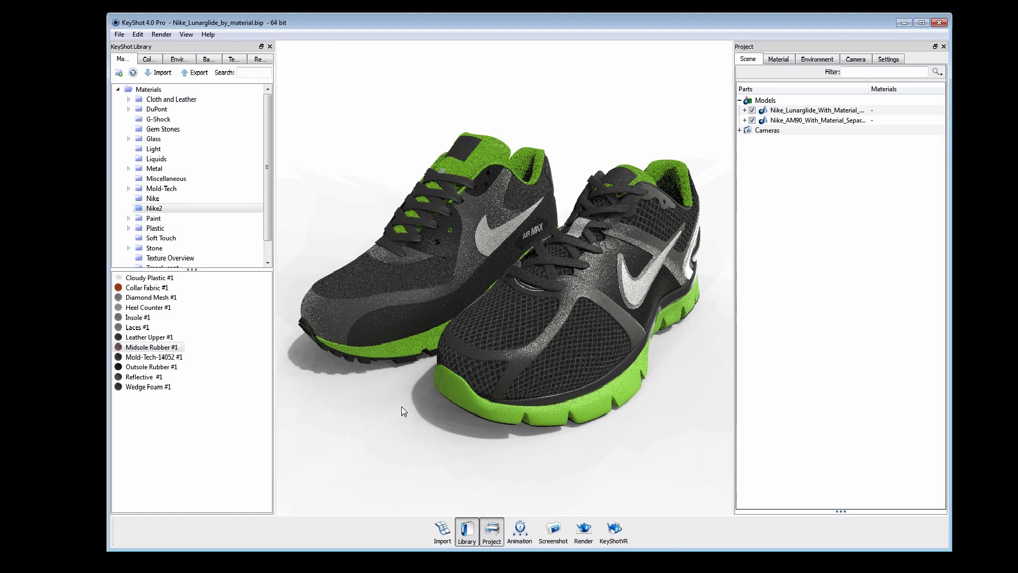
drag(399, 374, 410, 377)
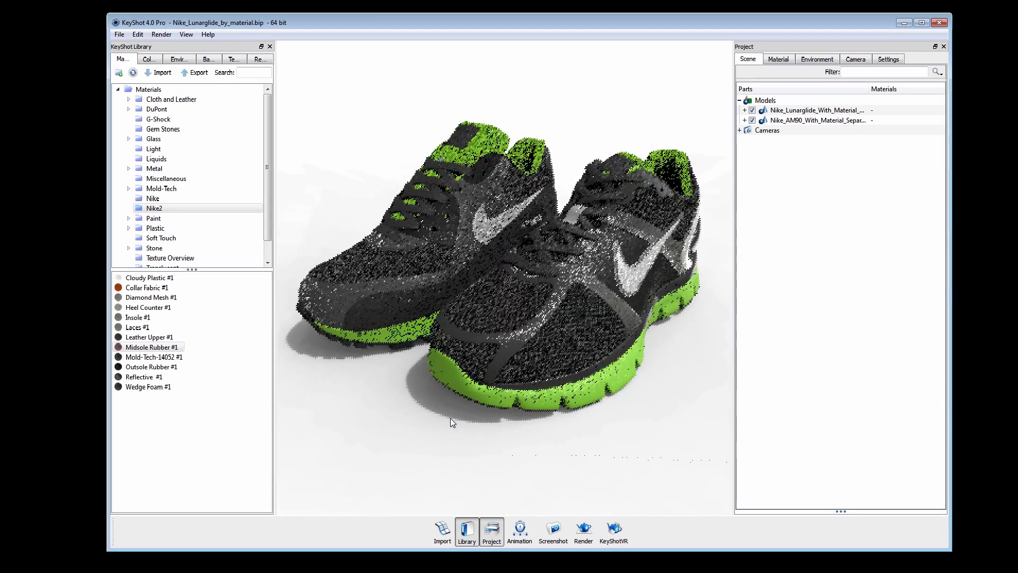
drag(450, 418, 456, 414)
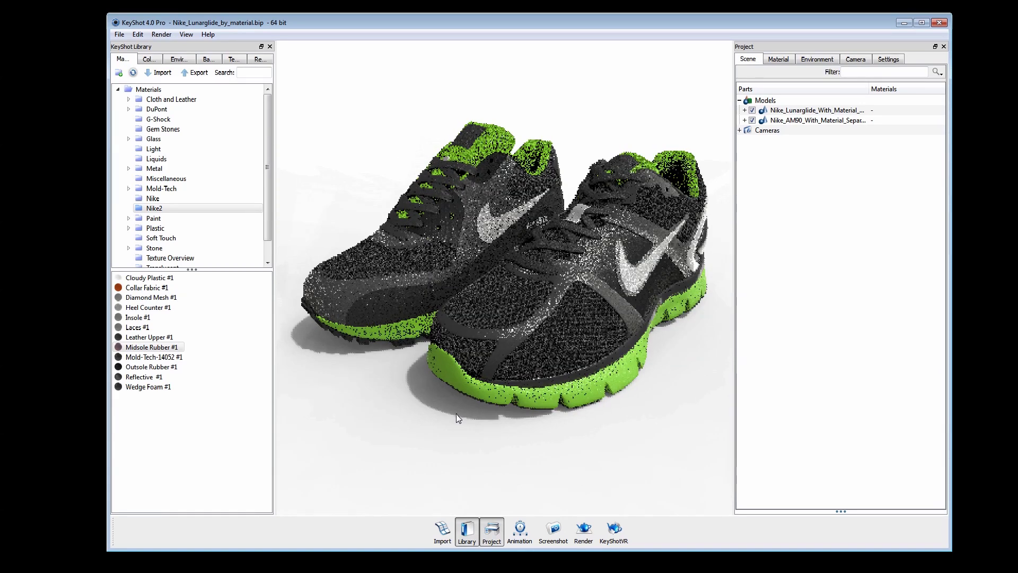